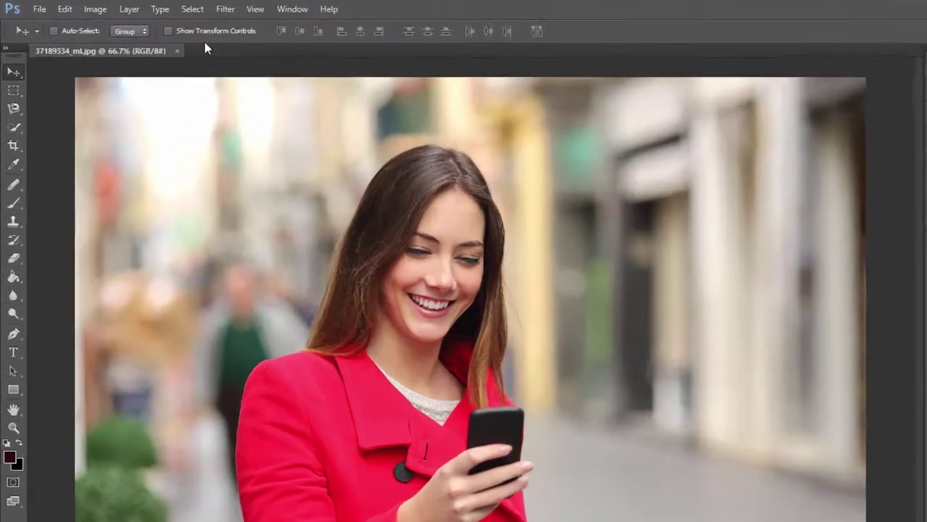
Start a Color Range selection on the photo, keeping the dialog clear of the woman
left_click(157, 7)
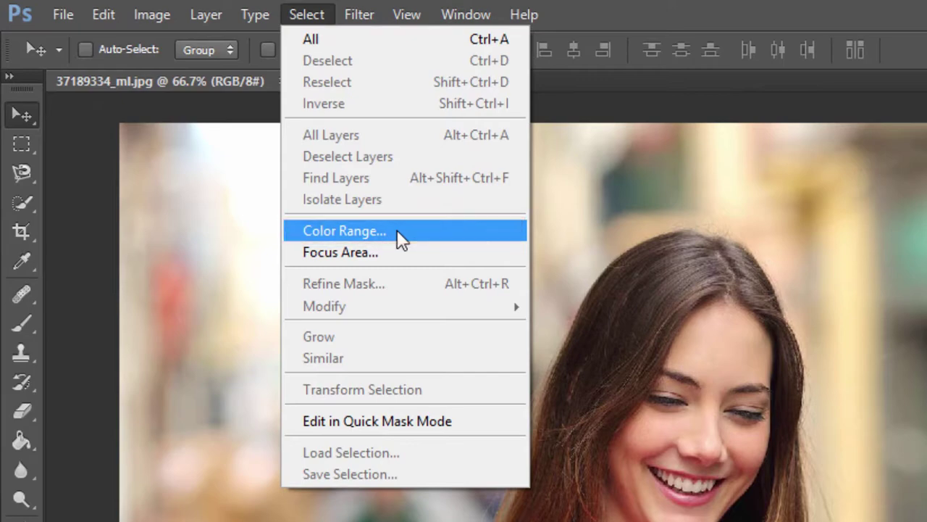
left_click(397, 230)
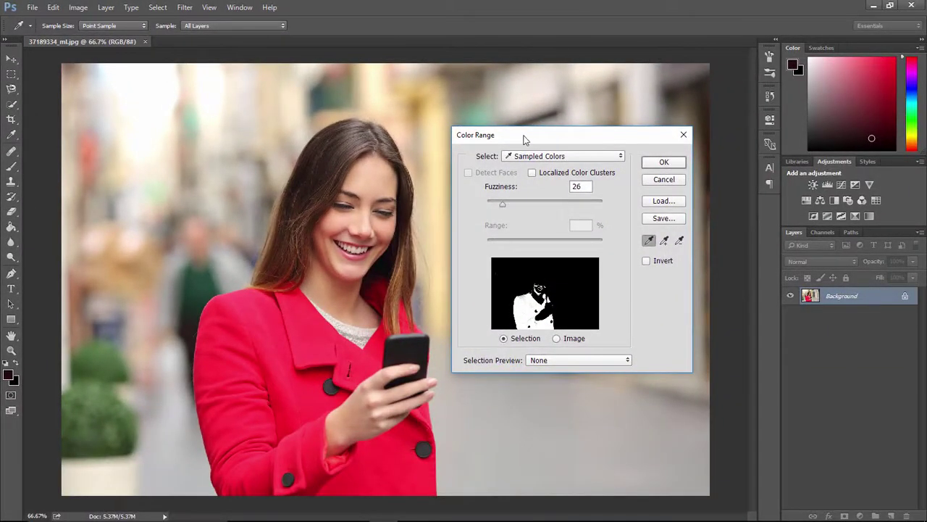
left_click_drag(575, 150, 593, 152)
Try the Reds and Skin Tones presets as the Color Range source, and return it to Sampled Colors
left_click(594, 170)
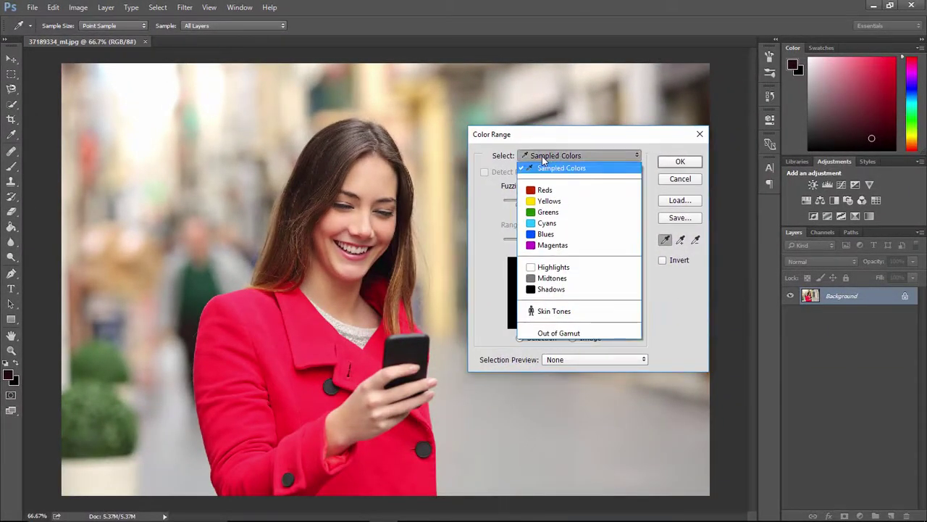
left_click(544, 191)
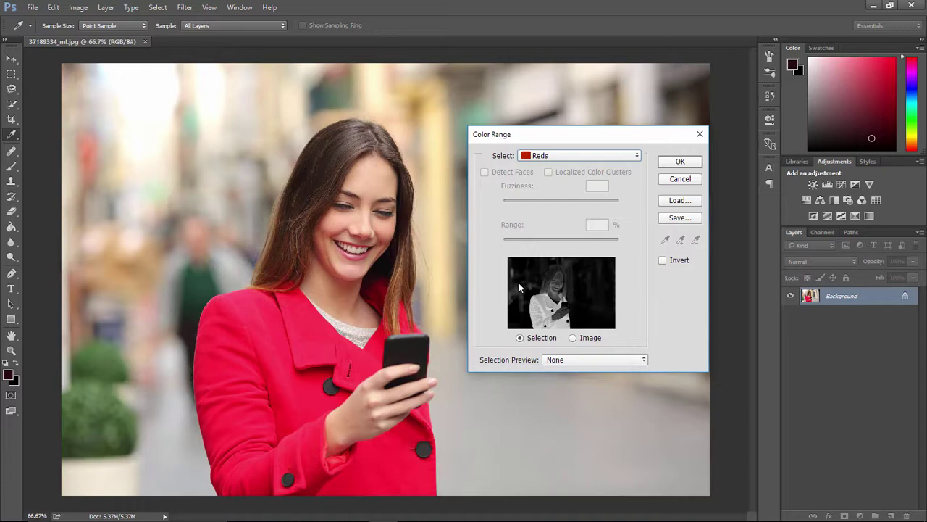
left_click(527, 155)
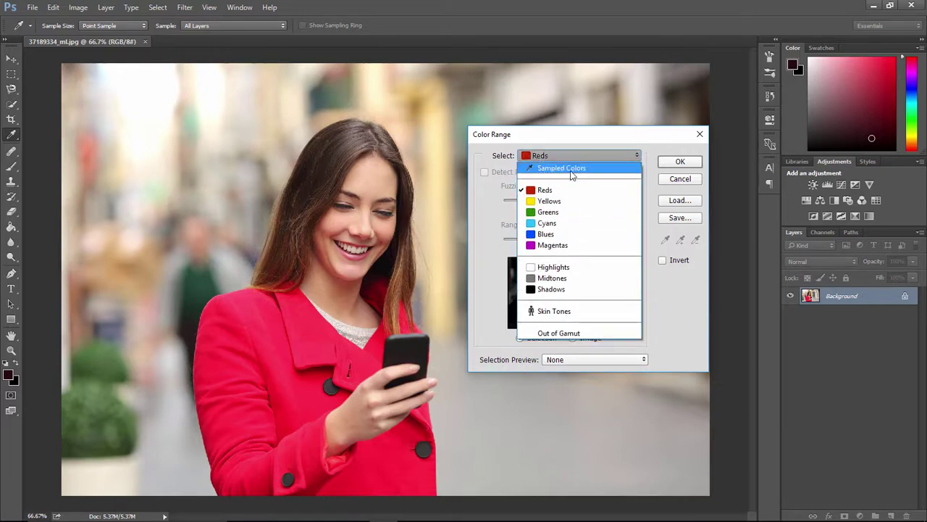
left_click(555, 312)
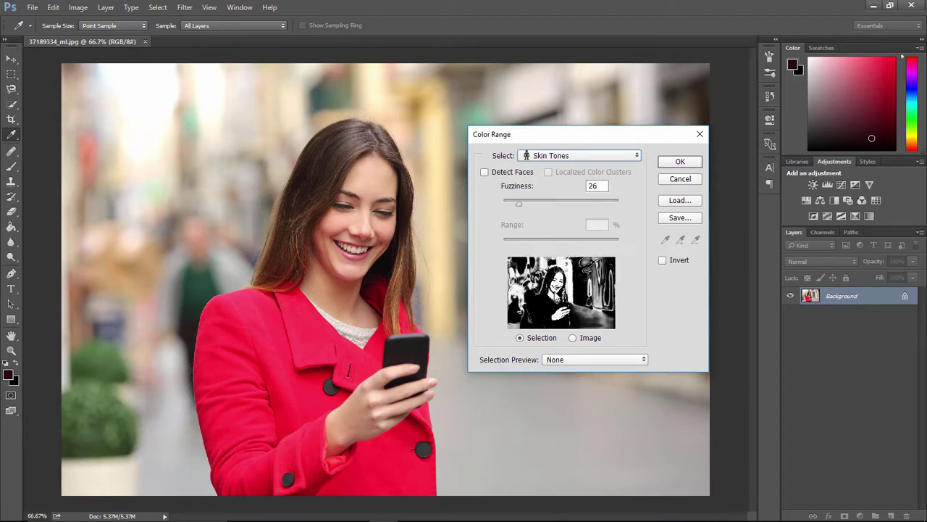
left_click(551, 156)
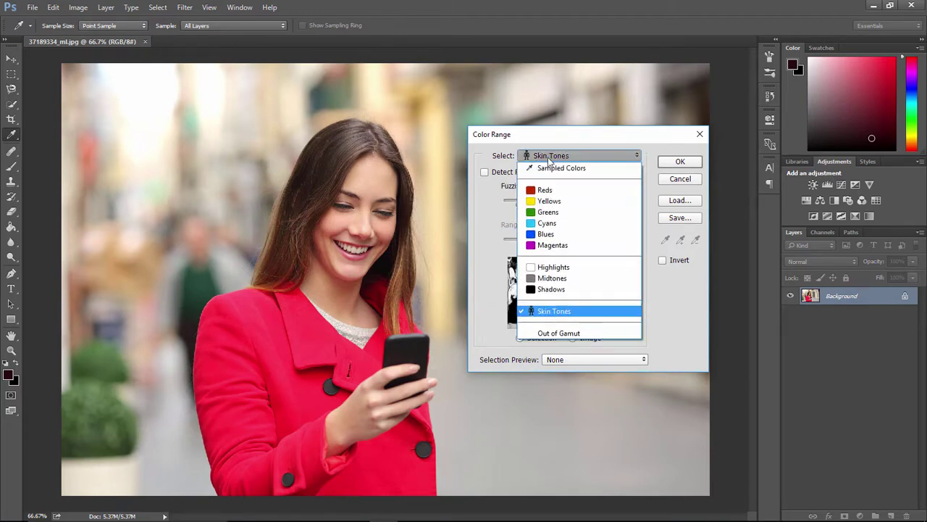
left_click(549, 167)
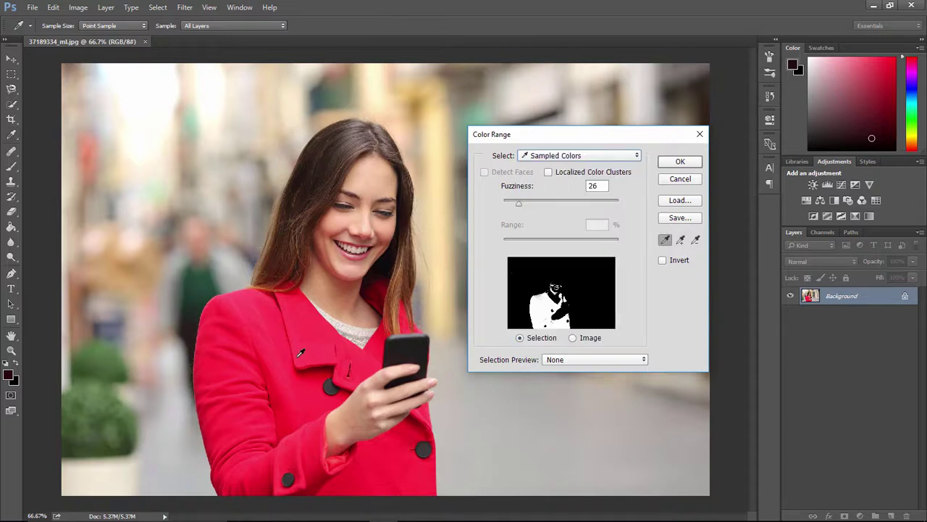
Sample the red of the coat and add its lighter and darker shades from the sleeves, shoulder, front and inner collar
left_click(298, 353)
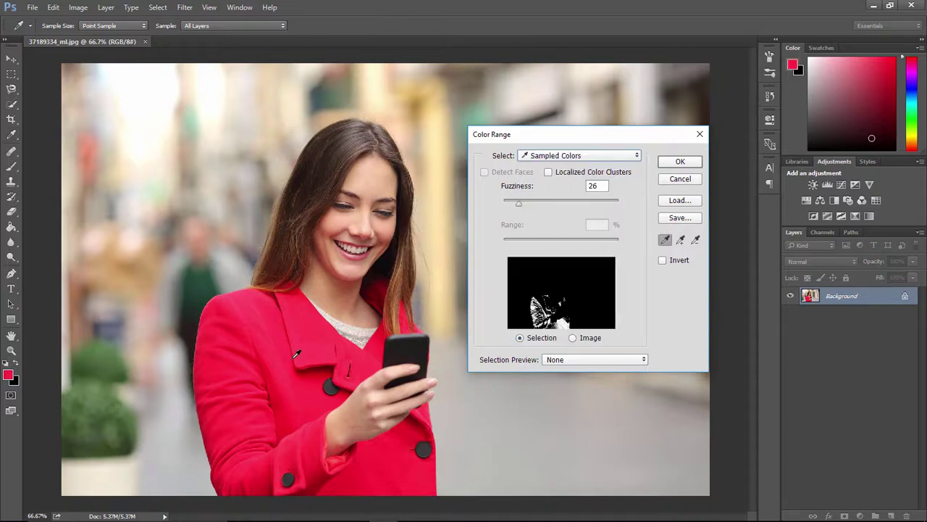
left_click(680, 239)
left_click(364, 360)
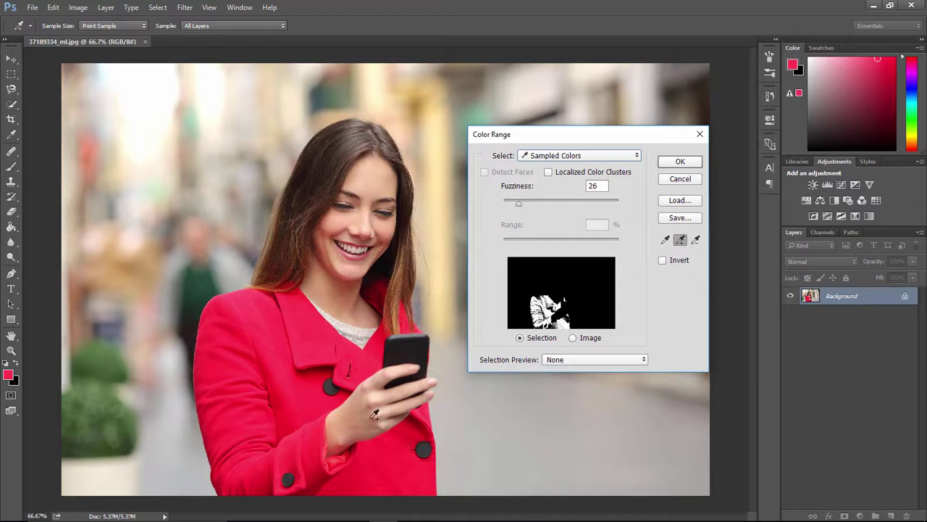
left_click(423, 429)
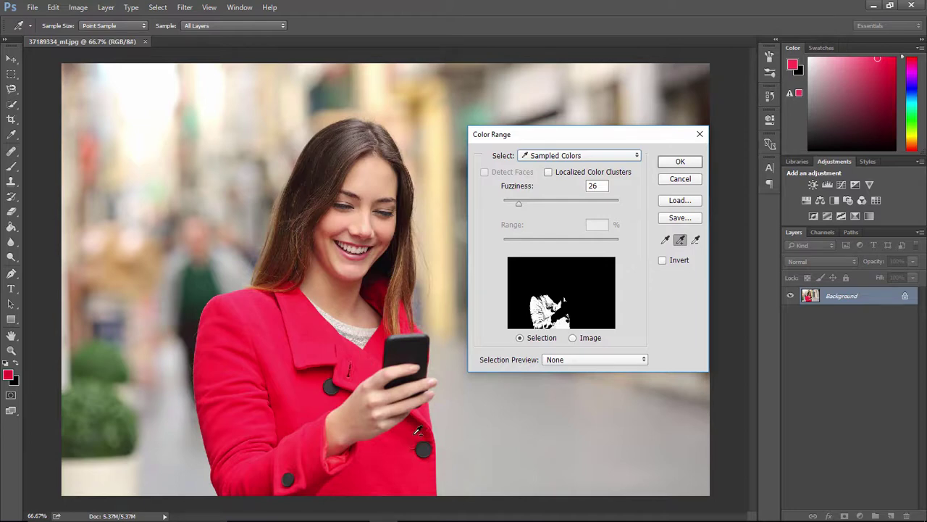
left_click(309, 461)
left_click(315, 490)
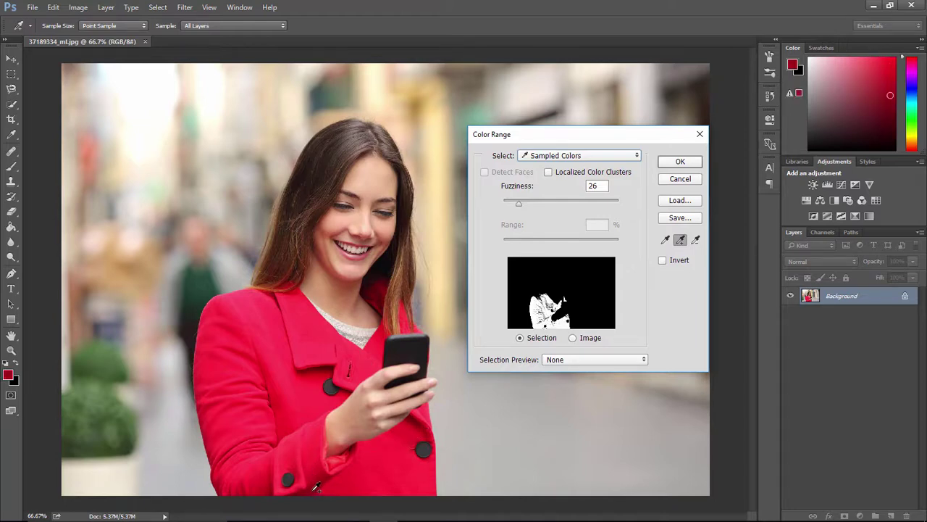
left_click(339, 457)
left_click(250, 292)
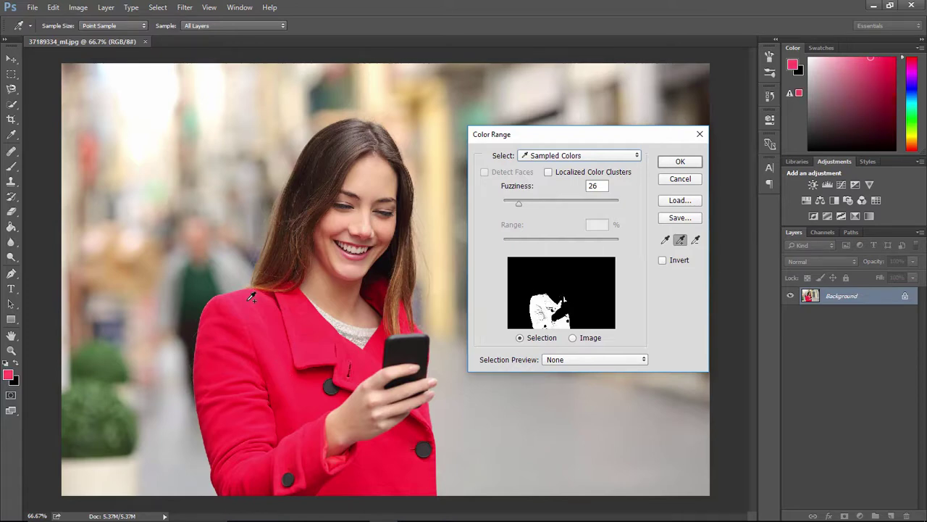
left_click(279, 405)
left_click(246, 444)
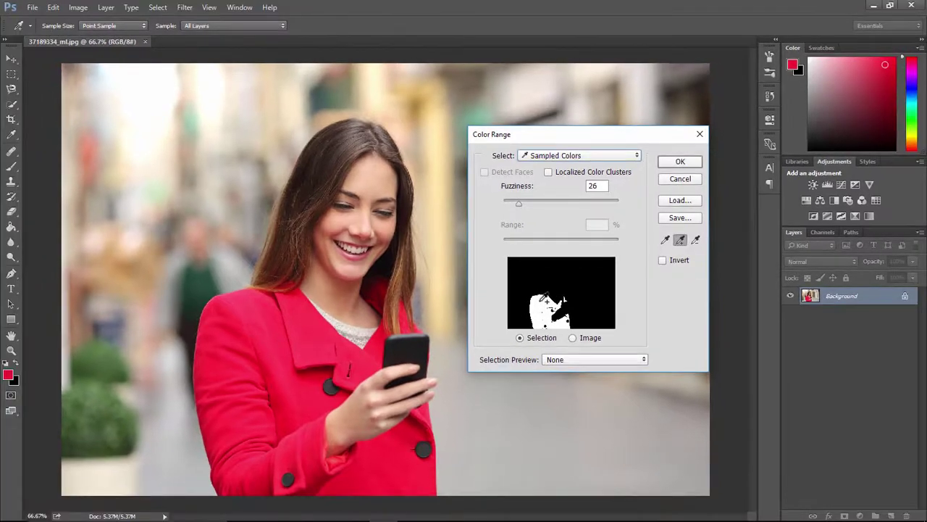
left_click(379, 289)
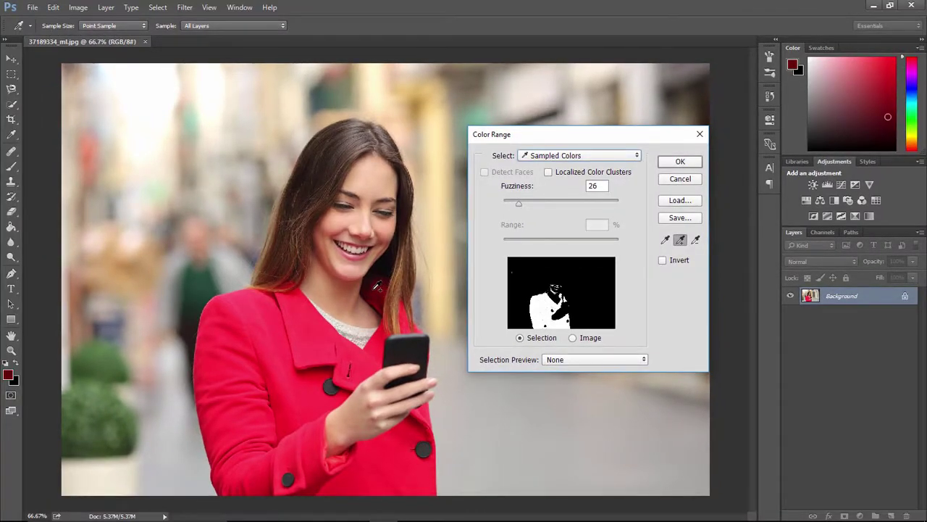
Try adding the darkest shade of the inner collar to the sampled colours, and undo that sample
left_click(372, 282)
key("ctrl+z")
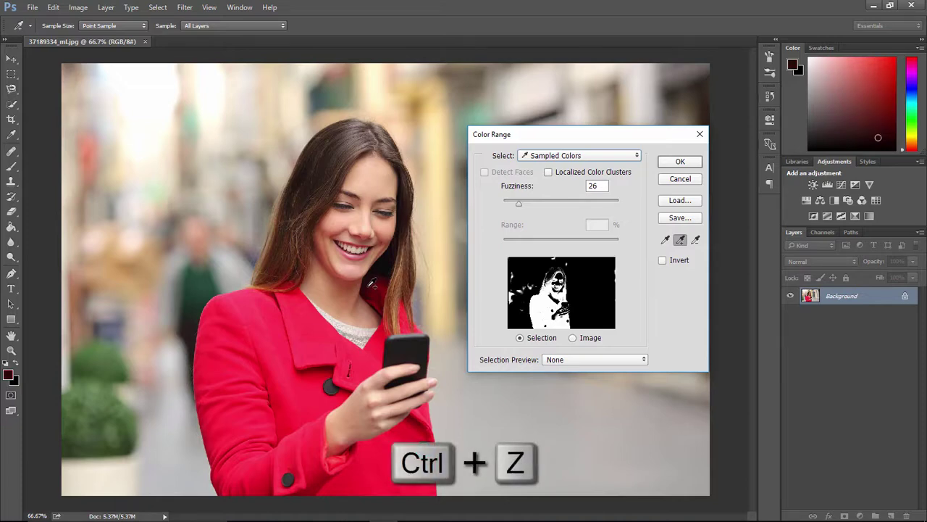
key("ctrl+z")
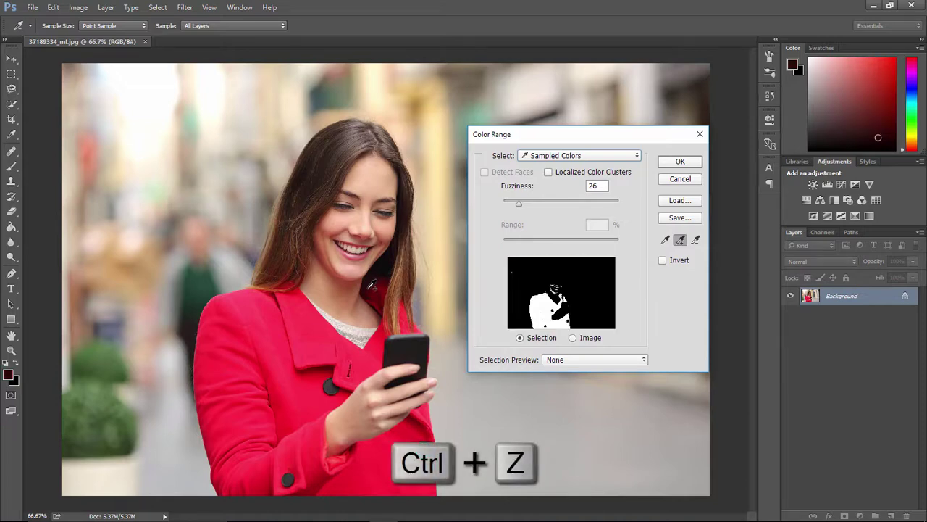
Add the remaining coat shades around the inner collar, beneath the hair and along the lapel, and set Fuzziness to 51
left_click(385, 292)
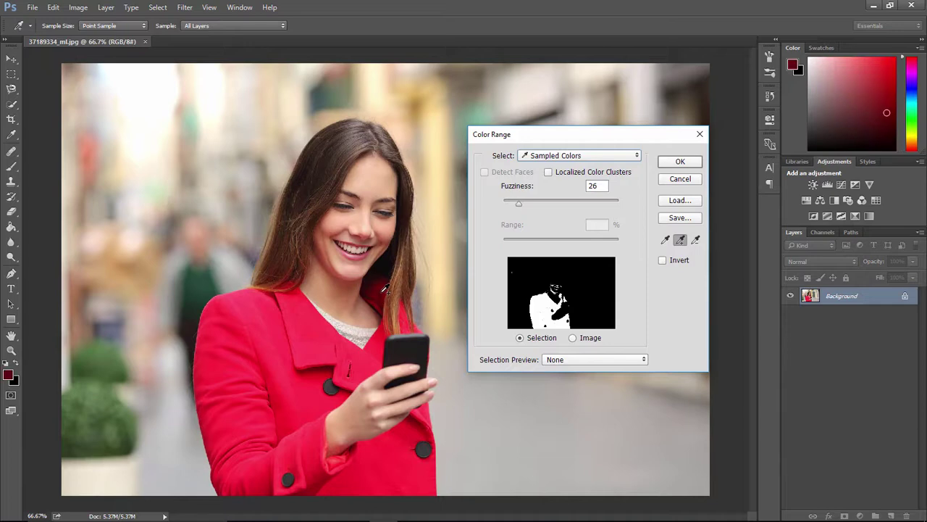
left_click(408, 316)
left_click(420, 327)
left_click(308, 370)
left_click(312, 371)
left_click(320, 365)
left_click(337, 350)
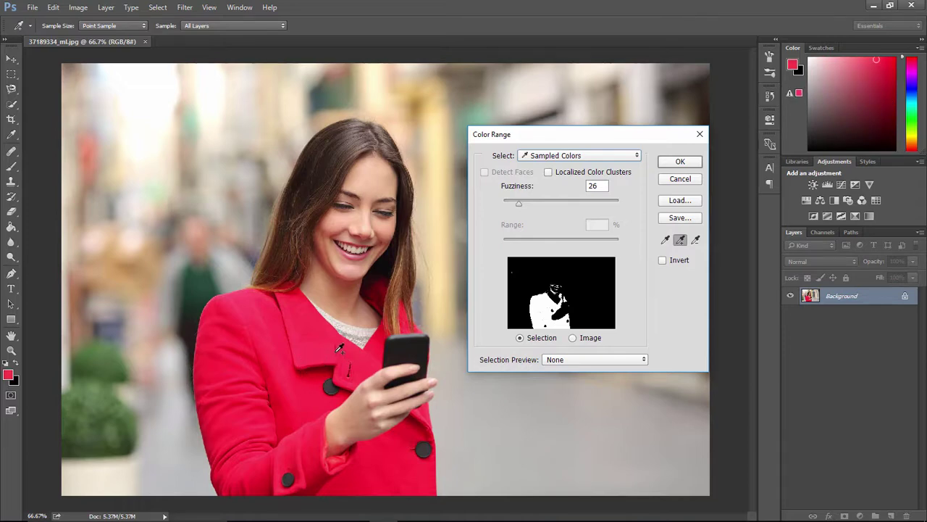
left_click(297, 368)
mouse_move(519, 208)
left_mouse_down()
mouse_move(557, 203)
mouse_move(497, 202)
mouse_move(629, 204)
mouse_move(514, 213)
mouse_move(533, 212)
left_mouse_up()
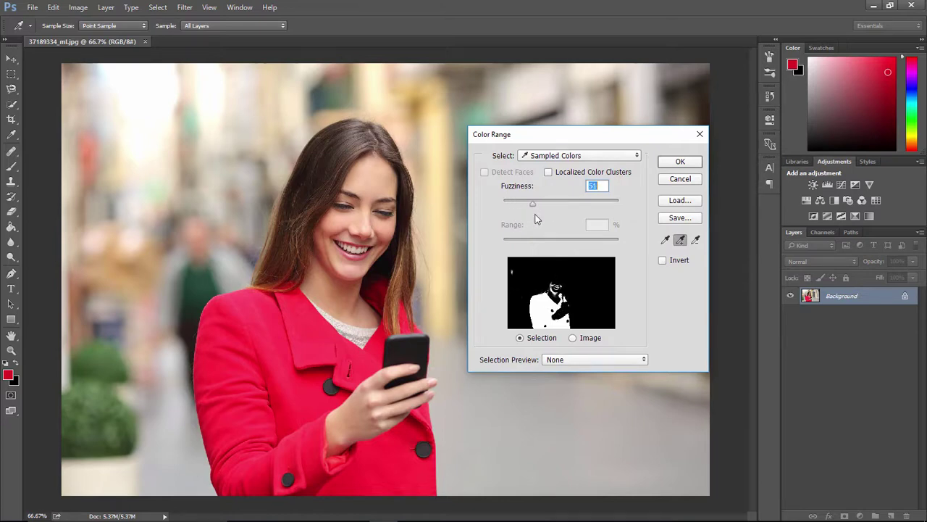
Check the colour selection with the Grayscale, Black Matte and Quick Mask previews, and return the preview to None
left_click(639, 359)
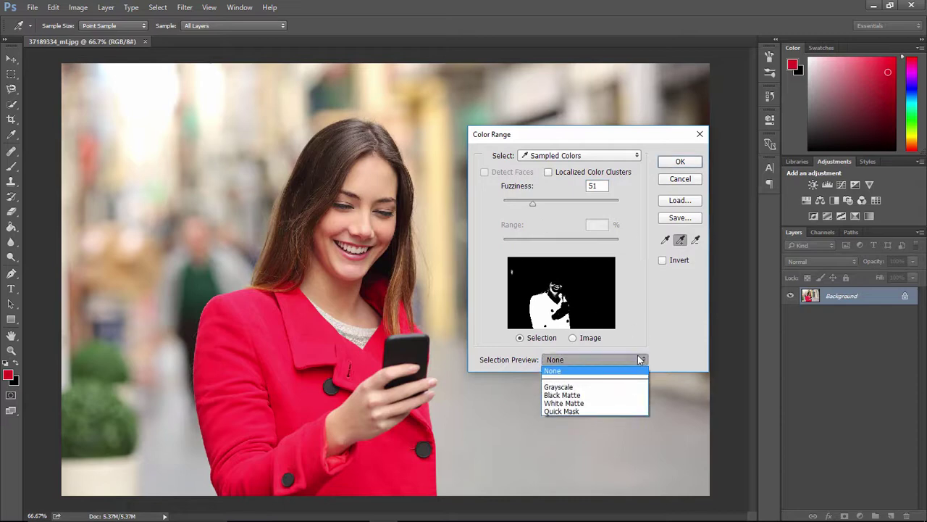
left_click(613, 388)
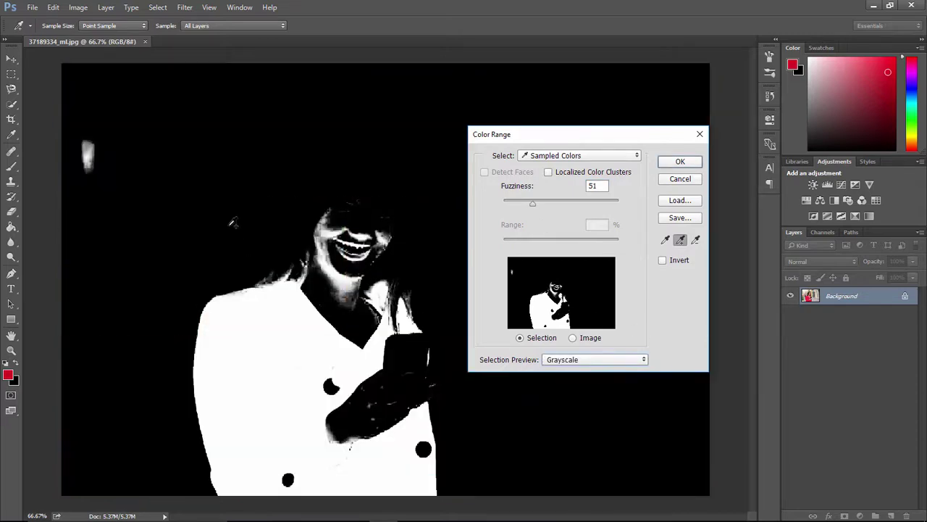
left_click(616, 363)
left_click(610, 395)
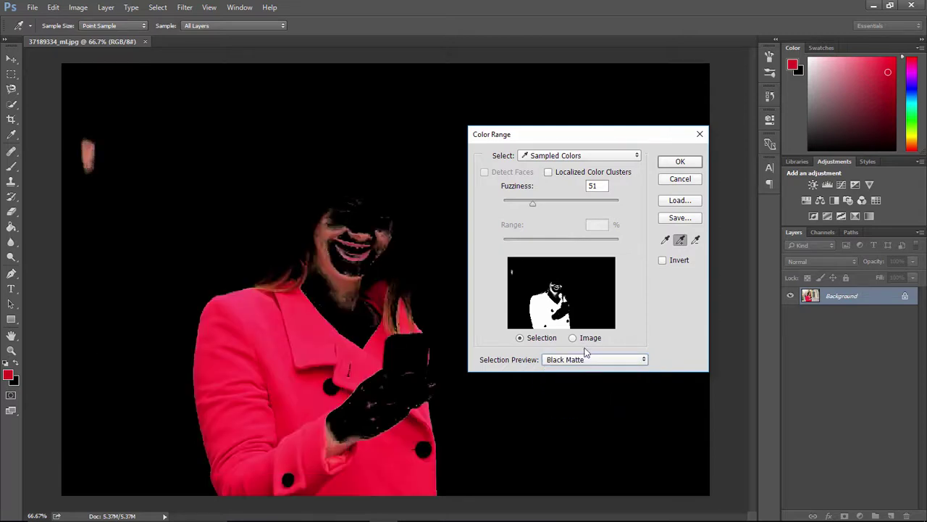
left_click(588, 358)
left_click(567, 410)
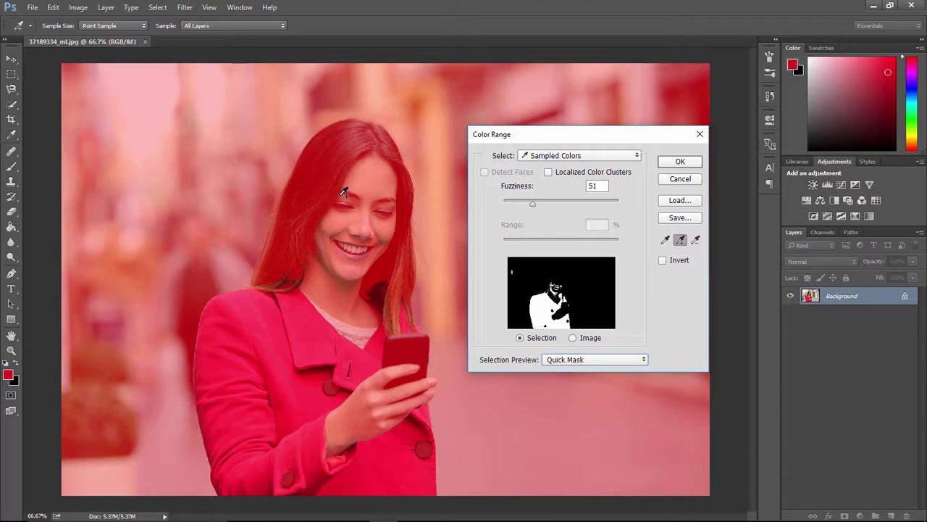
left_click(558, 360)
left_click(563, 370)
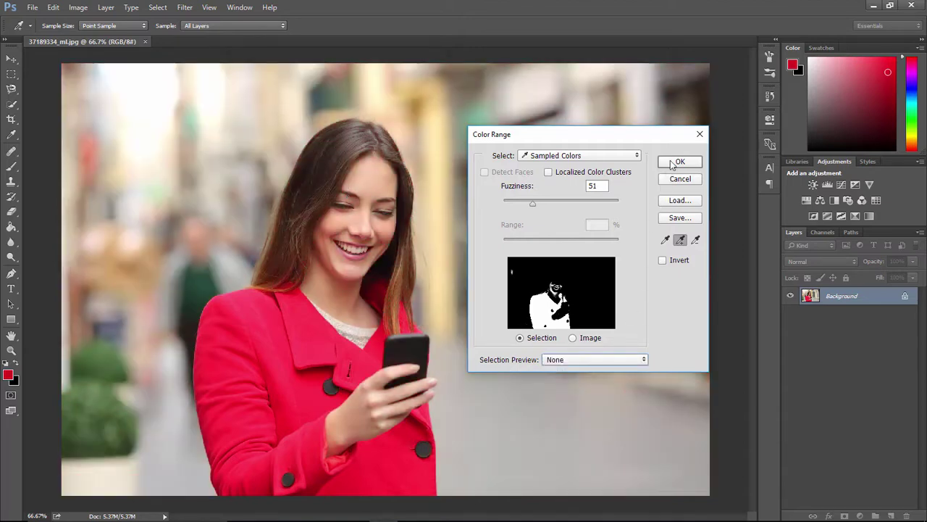
Apply the colour range selection and add a Hue/Saturation adjustment layer masked to it
left_click(677, 162)
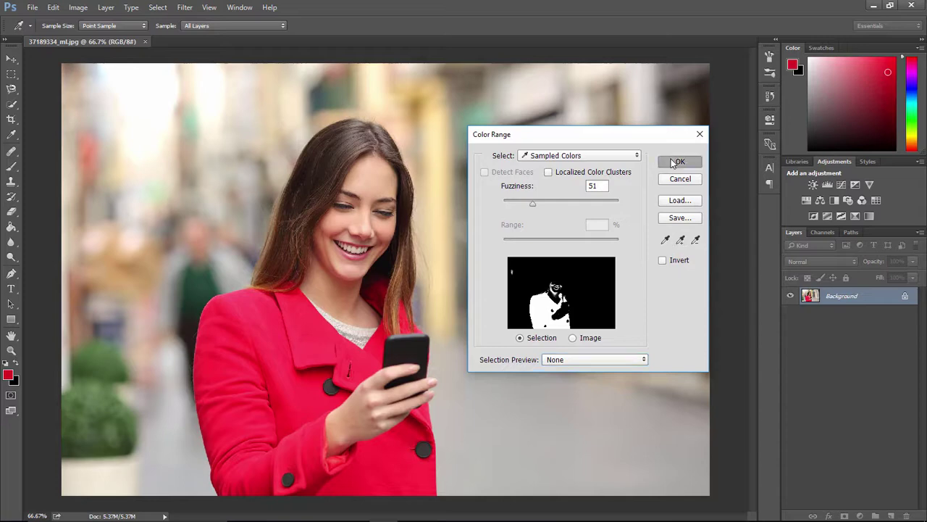
key("v")
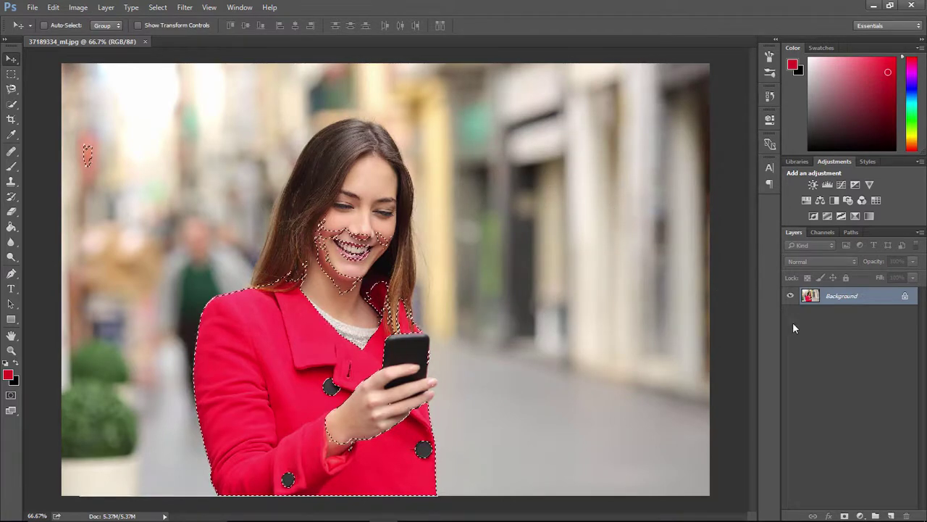
left_click(860, 515)
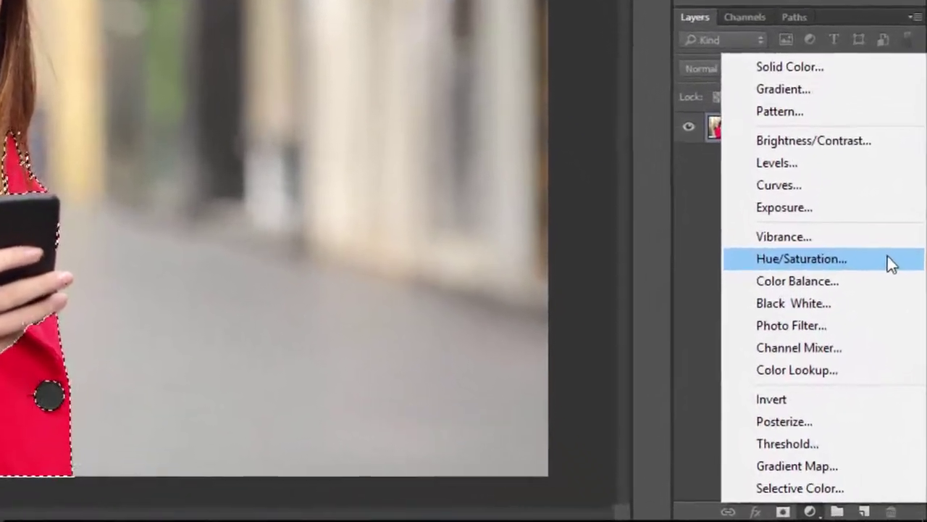
left_click(890, 317)
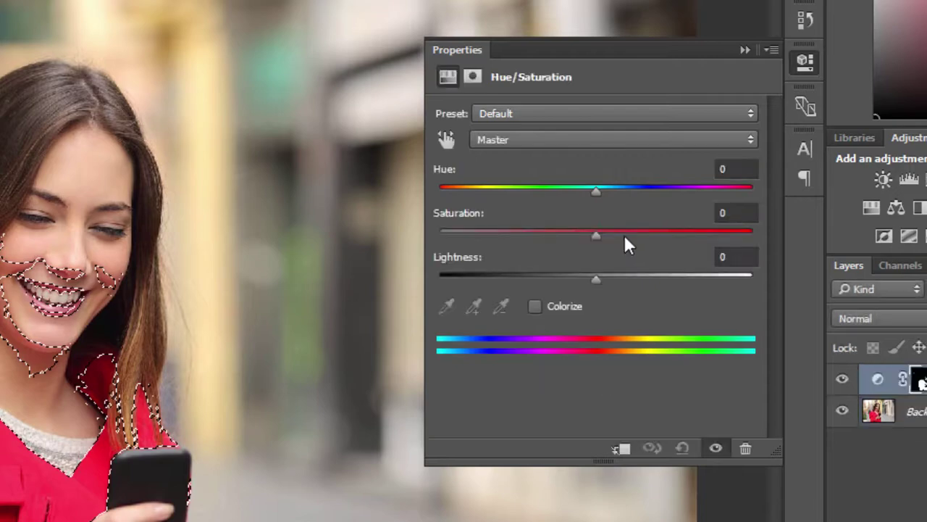
Recolour the coat magenta by setting Hue to -23, Saturation to -19 and Lightness to -4
left_click_drag(594, 191, 549, 194)
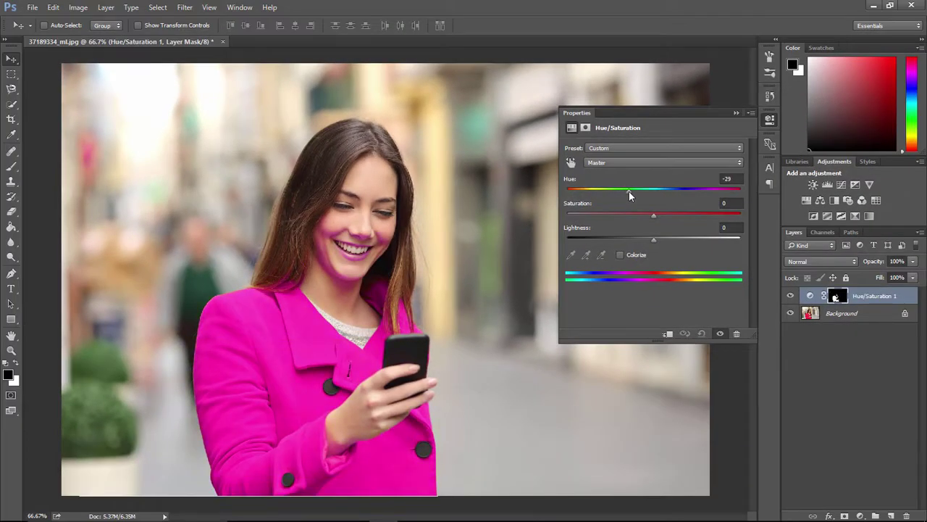
left_click_drag(630, 190, 640, 215)
mouse_move(652, 237)
left_mouse_down()
mouse_move(662, 237)
mouse_move(646, 238)
left_mouse_up()
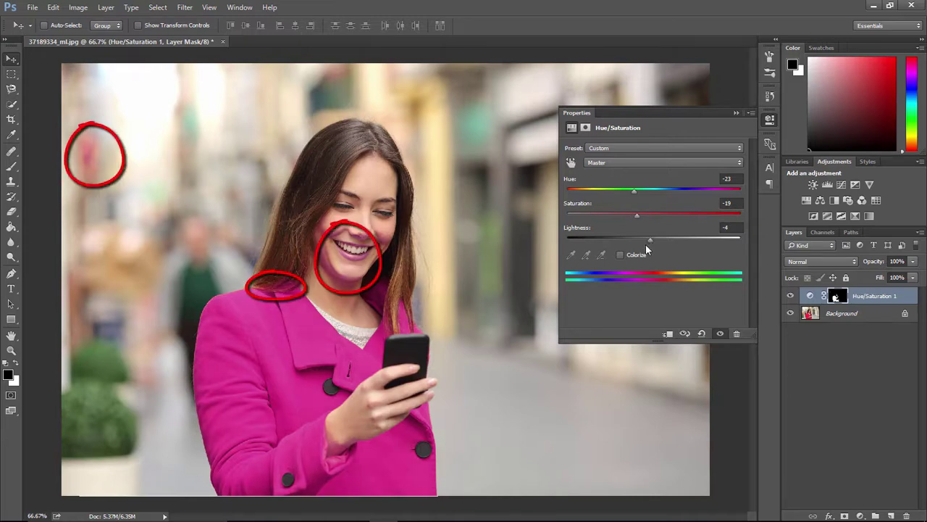
left_click(734, 112)
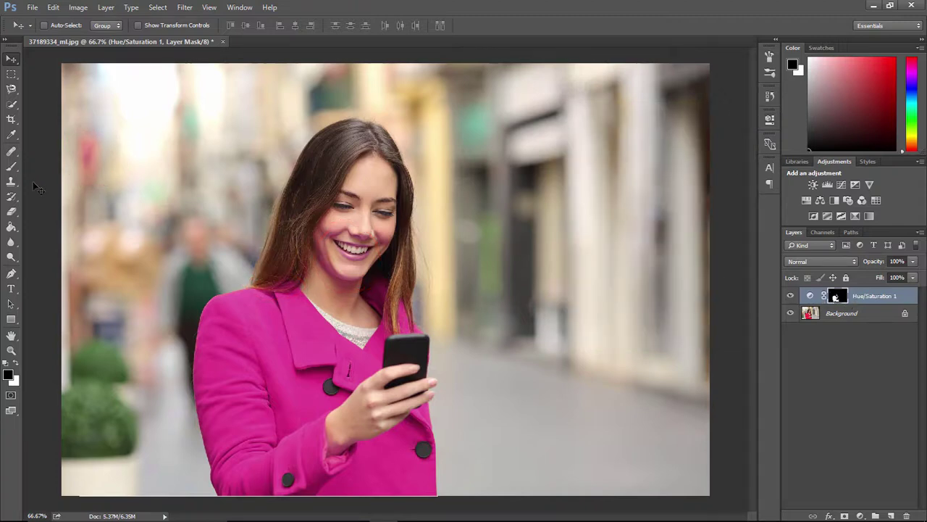
Paint black on the adjustment's mask with a soft 90 px brush over the blurred red spot in the upper-left background
left_click(13, 169)
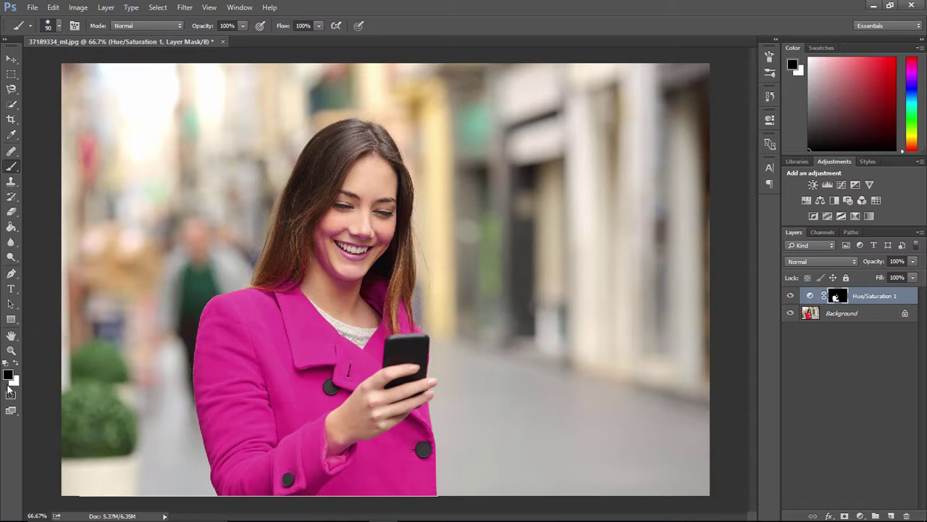
right_click(125, 163)
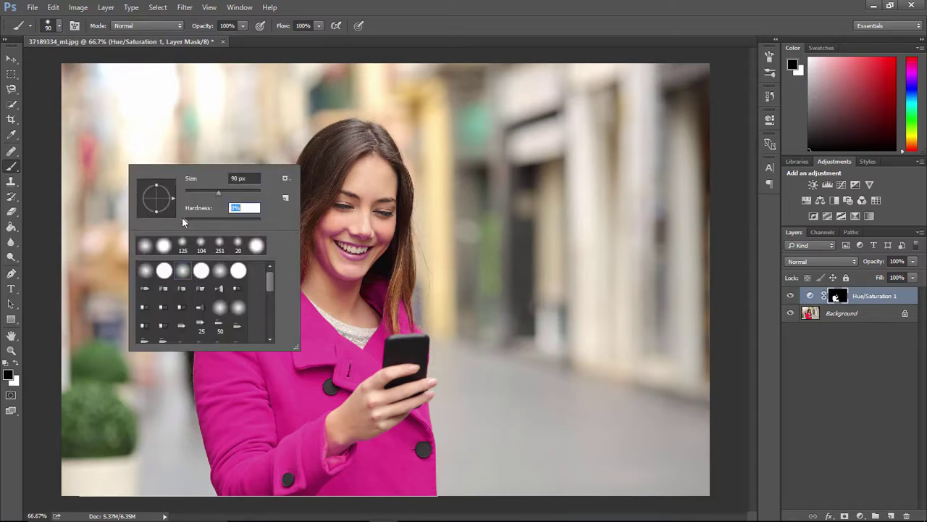
left_click(85, 138)
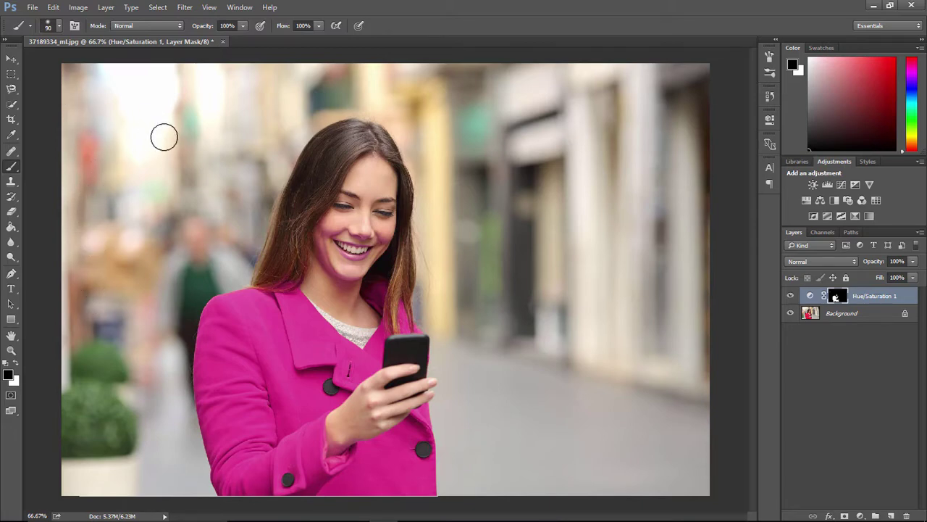
Paint white on the Hue/Saturation mask with a 9 px brush along the red edge left on the coat's shoulder
key("ctrl+plus")
key("ctrl+plus")
key("ctrl+plus")
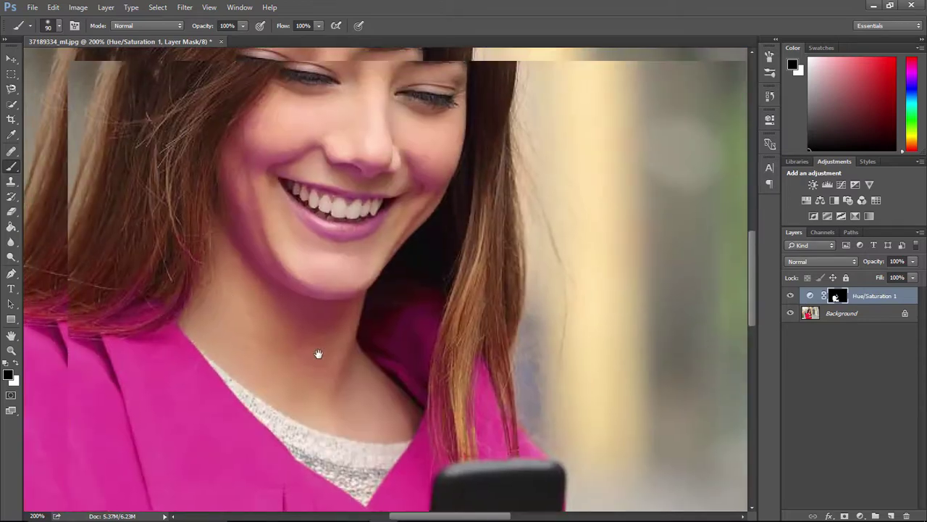
left_click_drag(318, 354, 414, 362)
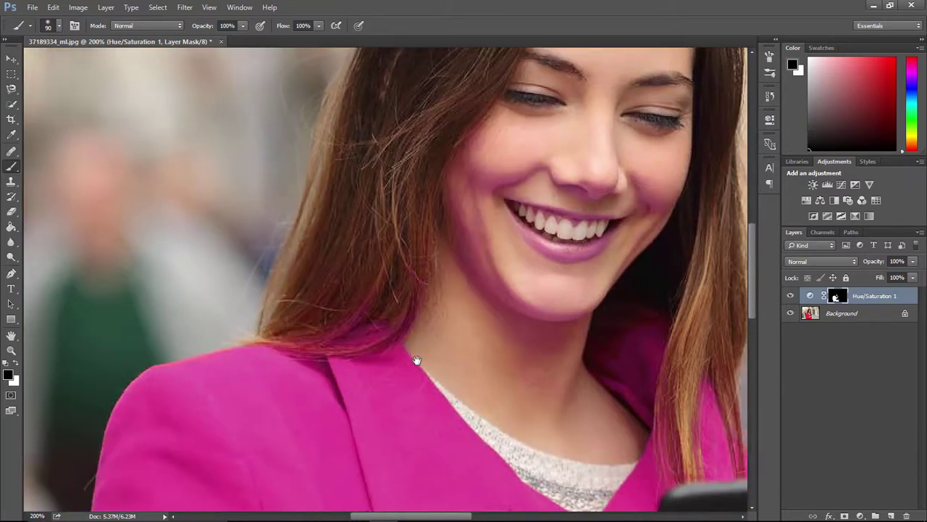
key("ctrl+plus")
left_click_drag(319, 378, 438, 344)
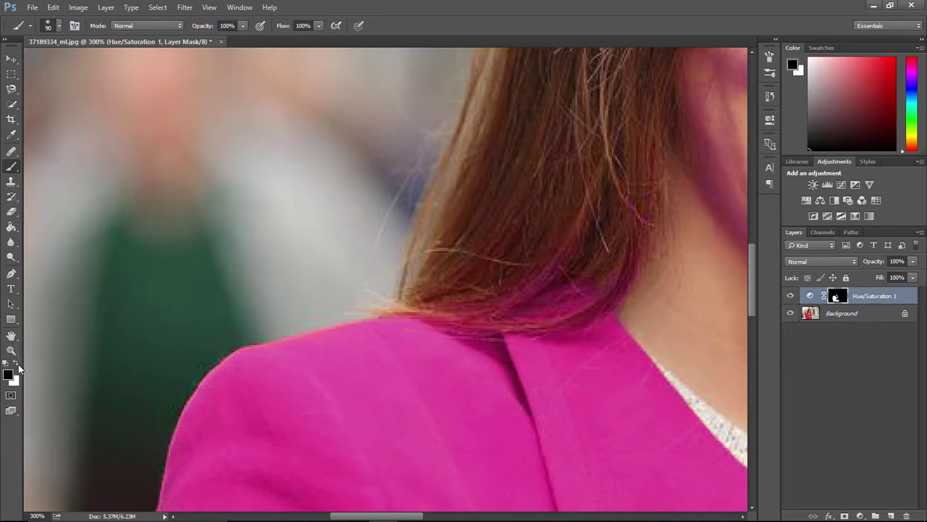
left_click(16, 369)
key("bracketleft")
key("bracketleft")
key("bracketleft")
key("bracketleft")
key("bracketleft")
key("bracketleft")
key("bracketleft")
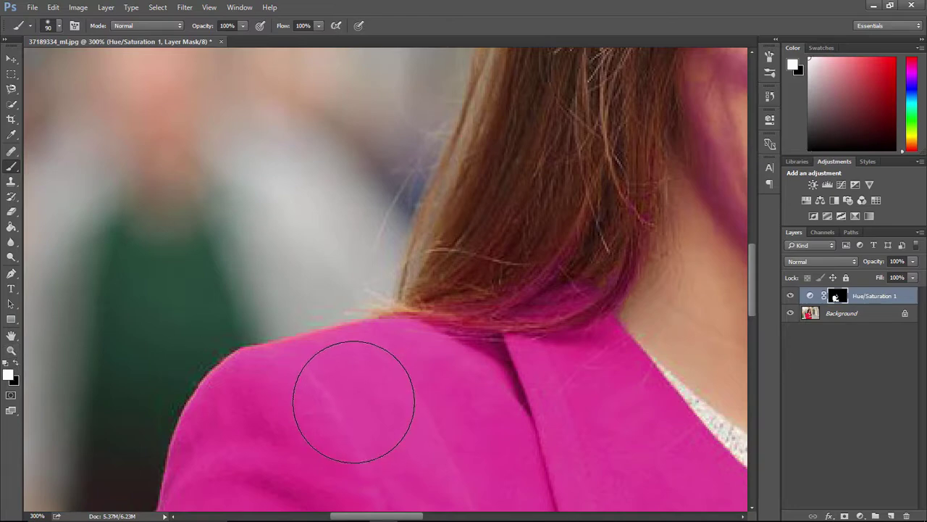
key("bracketleft")
key("bracketleft")
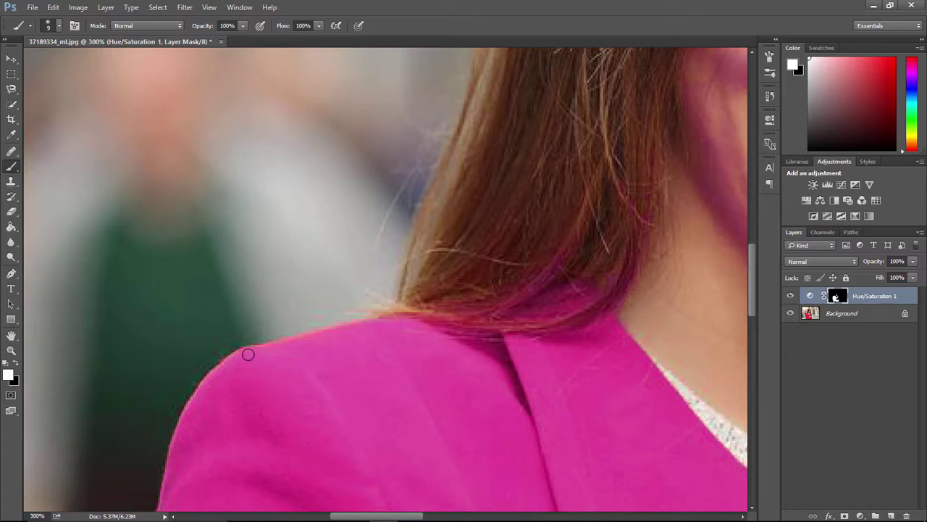
mouse_move(248, 354)
left_mouse_down()
mouse_move(318, 337)
mouse_move(236, 356)
mouse_move(247, 354)
mouse_move(215, 374)
mouse_move(243, 353)
mouse_move(399, 333)
left_mouse_up()
mouse_move(196, 408)
left_mouse_down()
mouse_move(204, 388)
mouse_move(259, 367)
mouse_move(218, 359)
left_mouse_up()
Paint black on the mask over the tinted hair ends above the shoulder, lowering the brush to 55% opacity and 49% flow
left_click(16, 363)
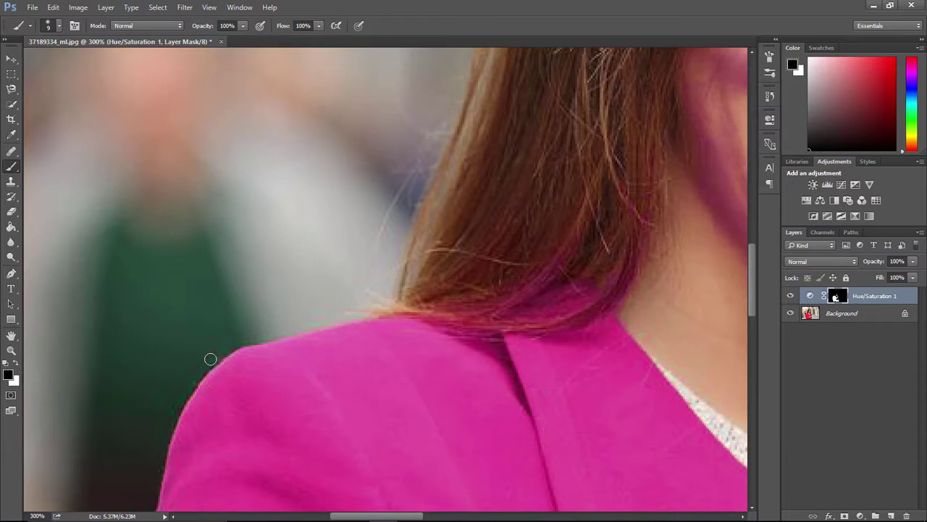
key("x")
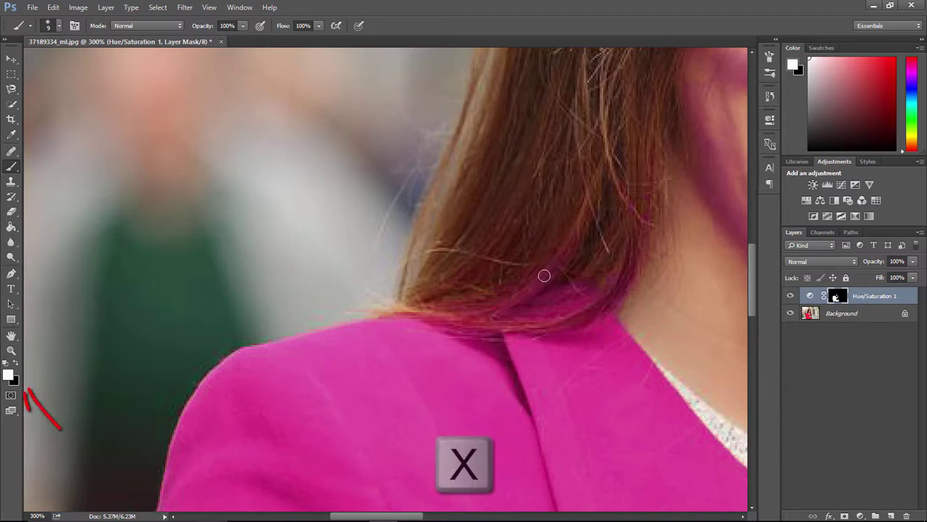
key("x")
mouse_move(557, 264)
left_mouse_down()
mouse_move(538, 289)
mouse_move(517, 296)
left_mouse_up()
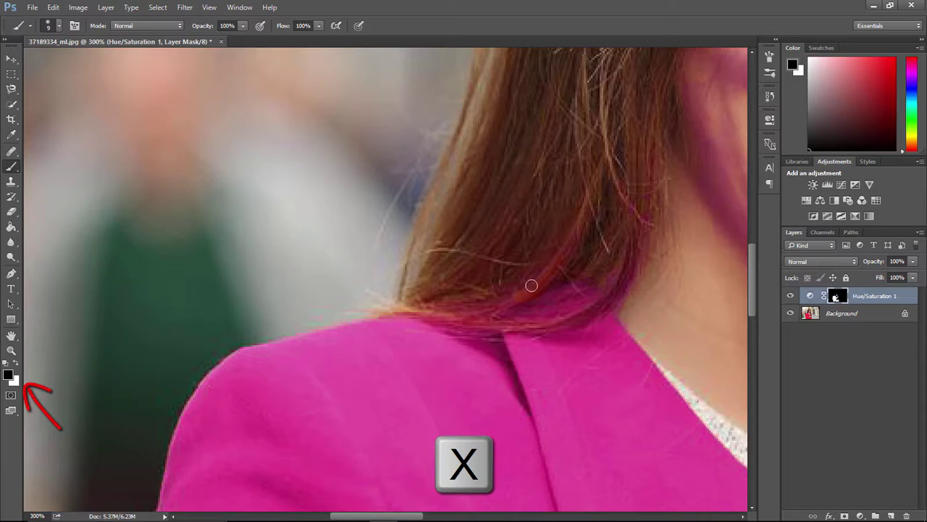
left_click_drag(284, 28, 253, 27)
key("5")
key("5")
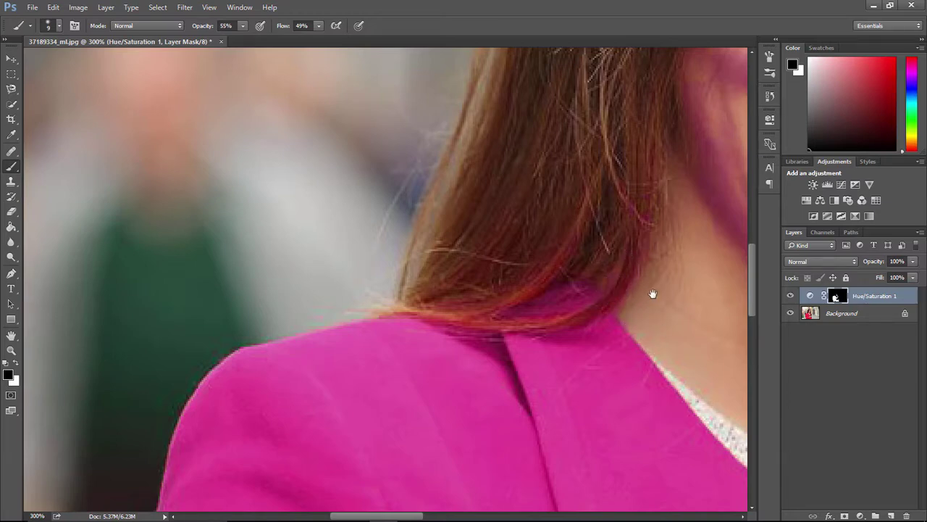
Paint black on the mask over the tinted lips and cheek with a 60 px brush at 100% opacity and flow
left_click_drag(666, 267, 375, 382)
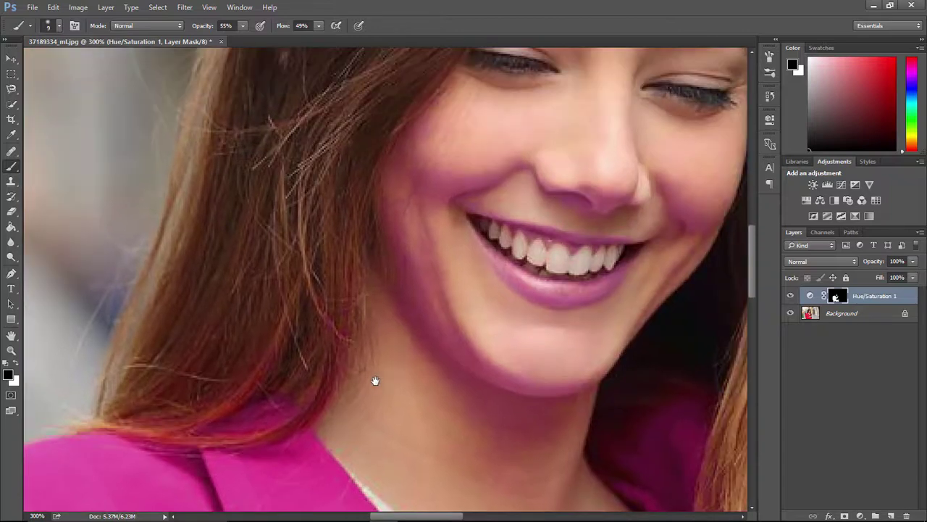
key("bracketright")
key("bracketright")
key("bracketright")
key("bracketright")
key("bracketright")
key("bracketright")
mouse_move(573, 272)
left_mouse_down()
mouse_move(548, 267)
mouse_move(587, 250)
left_mouse_up()
left_click(226, 25)
type("100")
key("Return")
mouse_move(537, 283)
left_mouse_down()
mouse_move(507, 269)
mouse_move(518, 213)
mouse_move(497, 228)
mouse_move(582, 249)
mouse_move(589, 296)
left_mouse_up()
key("Return")
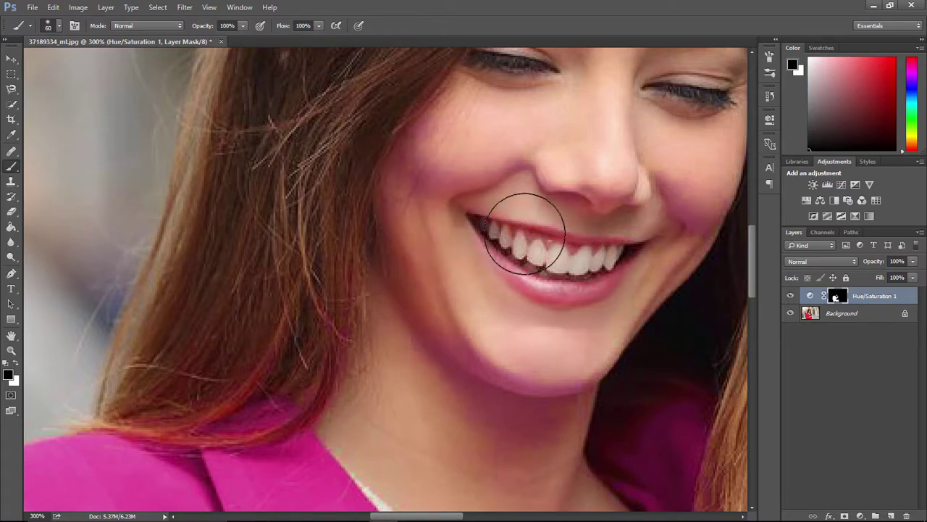
Clear the remaining magenta tint from the chin, jaw, neck and cheeks by painting black on the mask with the 60 px brush
key("ctrl+minus")
key("ctrl+minus")
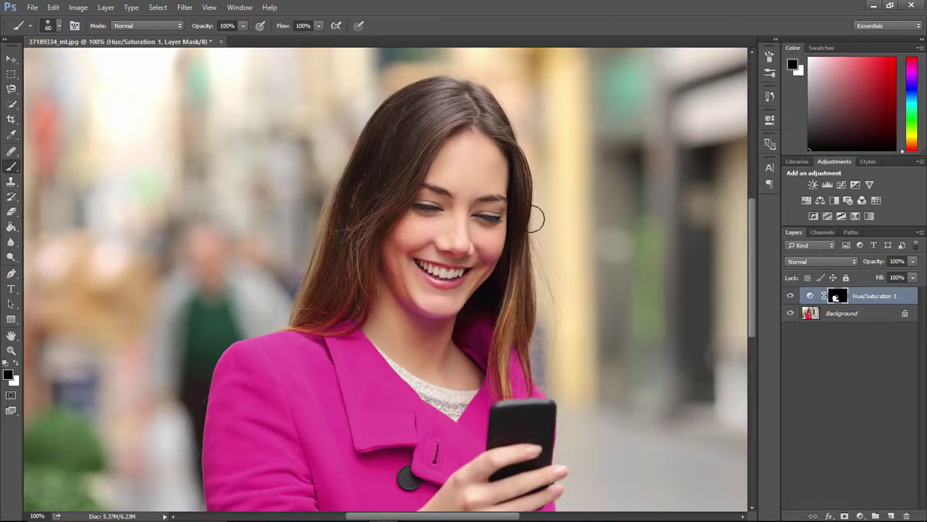
left_click_drag(499, 331, 497, 302)
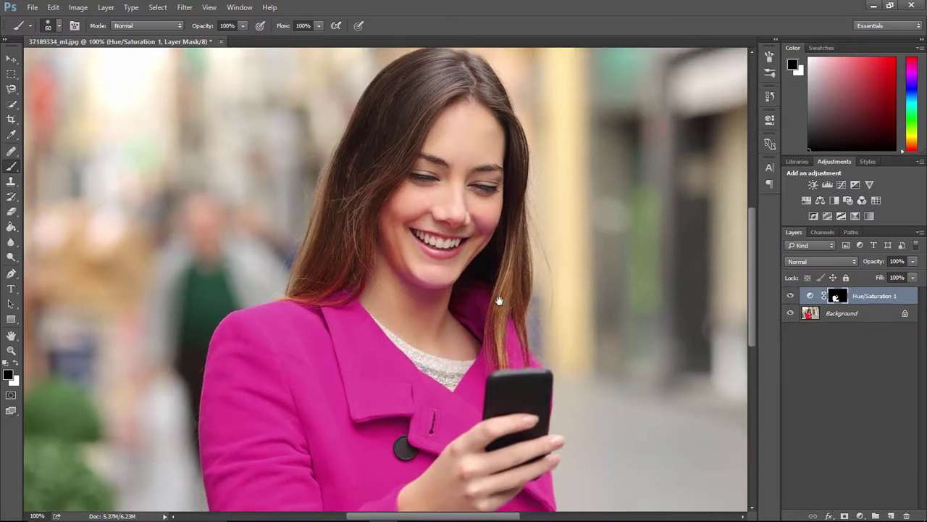
key("ctrl+plus")
key("ctrl+plus")
key("ctrl+plus")
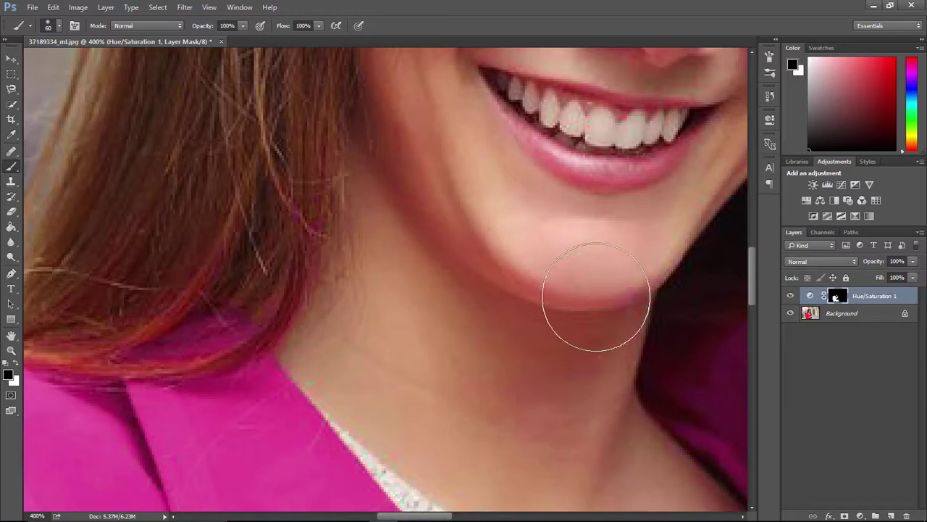
left_click_drag(591, 134, 446, 263)
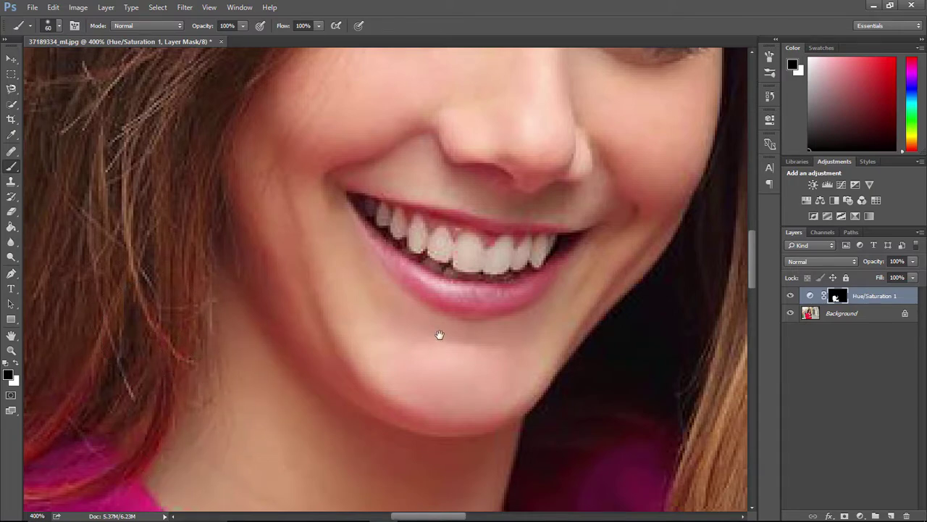
Paint white on the mask over the shadowed inner collar with a 25 px brush, and refine its neck edge in black with a smaller brush
mouse_move(439, 335)
left_mouse_down()
mouse_move(192, 271)
mouse_move(154, 90)
left_mouse_up()
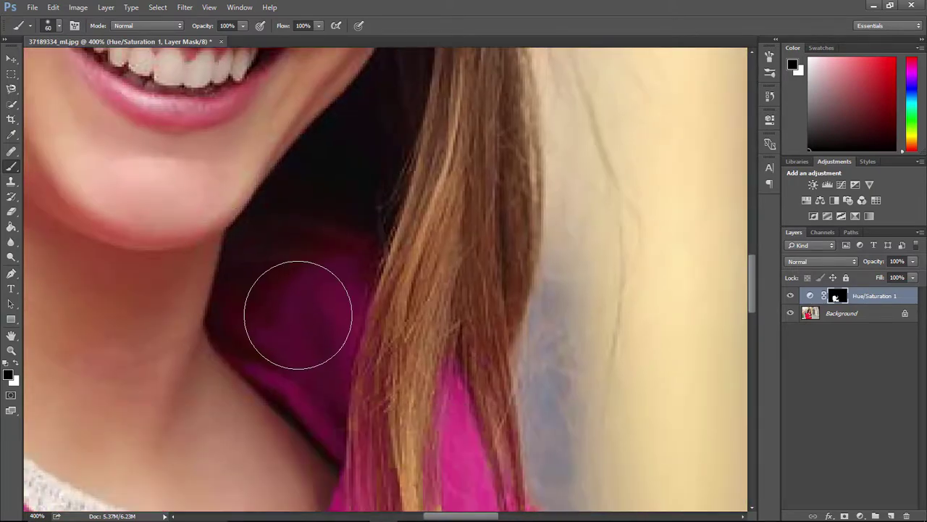
key("bracketleft")
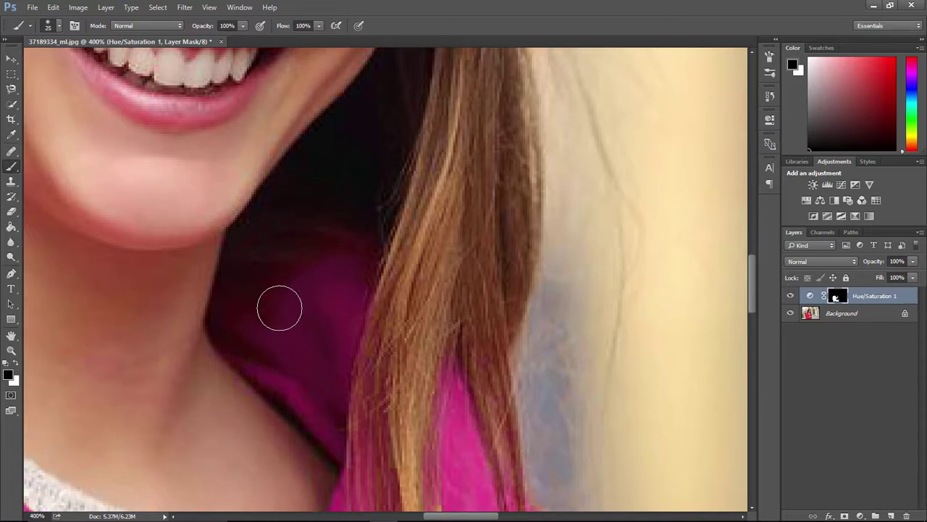
key("x")
mouse_move(279, 308)
left_mouse_down()
mouse_move(275, 285)
mouse_move(260, 340)
mouse_move(269, 360)
mouse_move(243, 347)
mouse_move(253, 347)
mouse_move(240, 337)
mouse_move(238, 301)
mouse_move(270, 270)
mouse_move(309, 264)
mouse_move(288, 258)
mouse_move(330, 252)
mouse_move(266, 246)
mouse_move(345, 254)
mouse_move(331, 291)
mouse_move(345, 275)
mouse_move(316, 308)
mouse_move(279, 261)
mouse_move(252, 278)
mouse_move(242, 264)
mouse_move(277, 240)
mouse_move(255, 234)
mouse_move(289, 234)
mouse_move(330, 254)
mouse_move(336, 246)
mouse_move(335, 255)
mouse_move(358, 242)
mouse_move(316, 301)
mouse_move(316, 286)
mouse_move(301, 401)
mouse_move(273, 369)
mouse_move(327, 430)
mouse_move(322, 399)
left_mouse_up()
key("bracketleft")
key("bracketleft")
key("bracketleft")
key("bracketleft")
key("bracketleft")
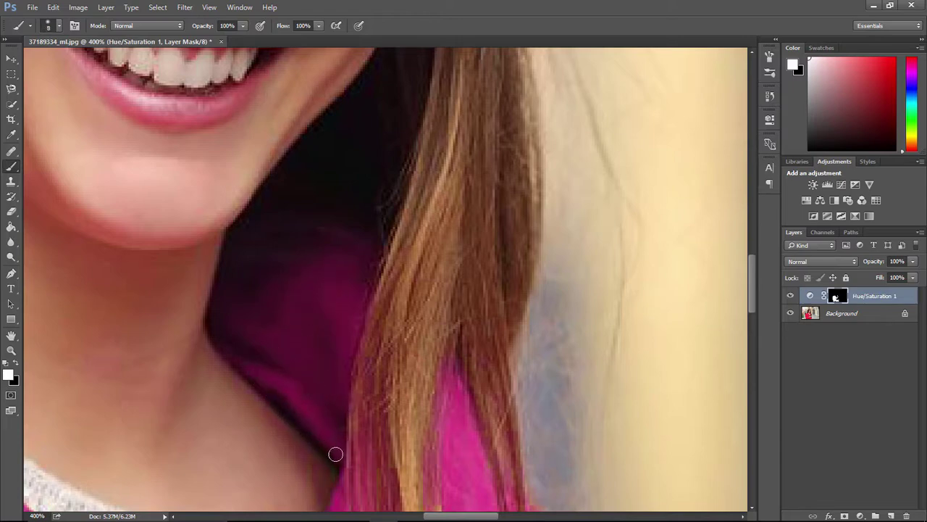
key("x")
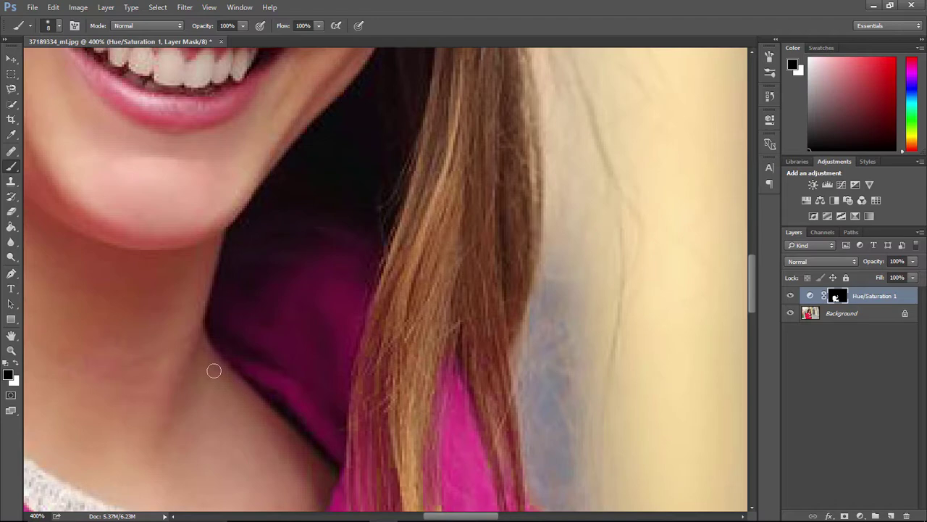
mouse_move(295, 446)
left_mouse_down()
mouse_move(320, 471)
mouse_move(314, 496)
left_mouse_up()
Paint black on the mask over the hair strands above the phone with a 5 px brush at 32% opacity and 31% flow
left_click_drag(385, 441, 345, 216)
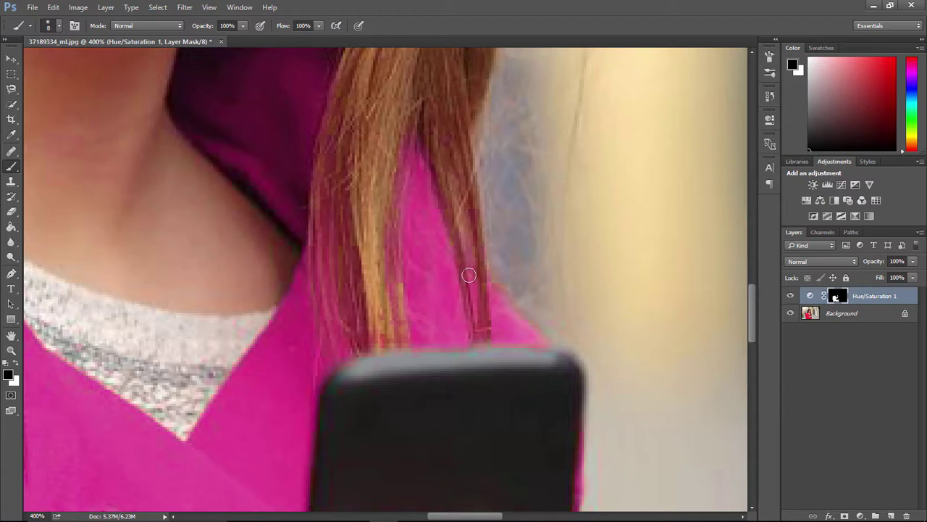
key("bracketleft")
key("bracketleft")
left_click_drag(291, 25, 273, 25)
left_click_drag(206, 27, 186, 27)
left_click_drag(282, 27, 261, 27)
left_click_drag(187, 29, 174, 29)
Paint black on the mask over the tinted wrist inside the sleeve cuff, enlarging the brush to 25 px
key("ctrl+minus")
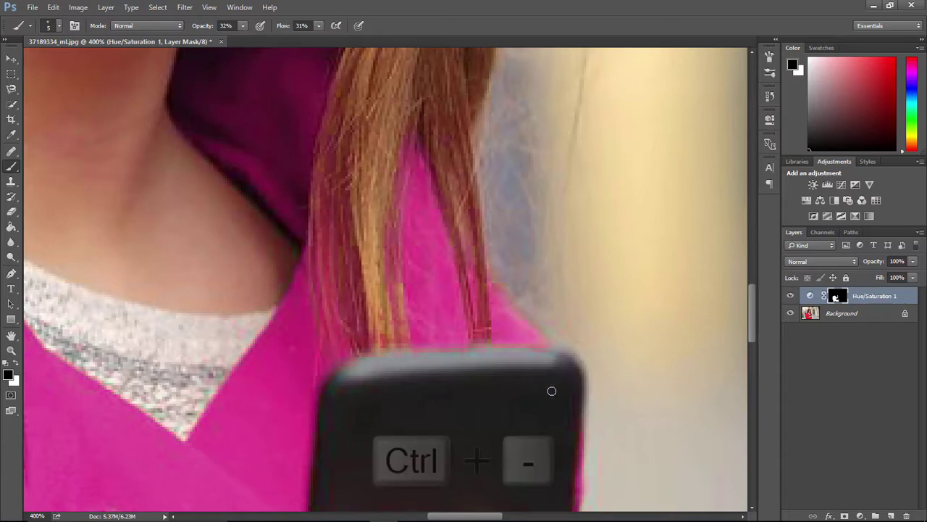
key("ctrl+minus")
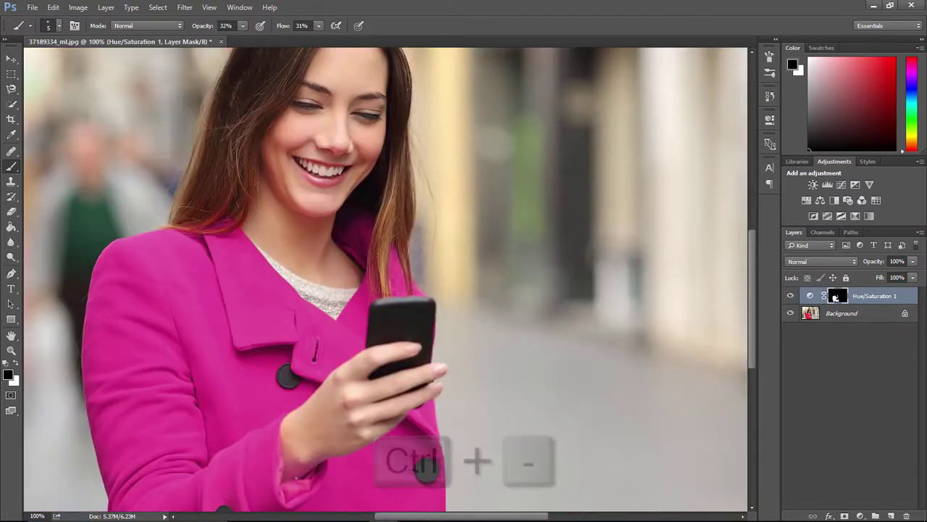
mouse_move(302, 478)
left_mouse_down()
mouse_move(359, 419)
mouse_move(419, 273)
left_mouse_up()
key("ctrl+plus")
key("ctrl+plus")
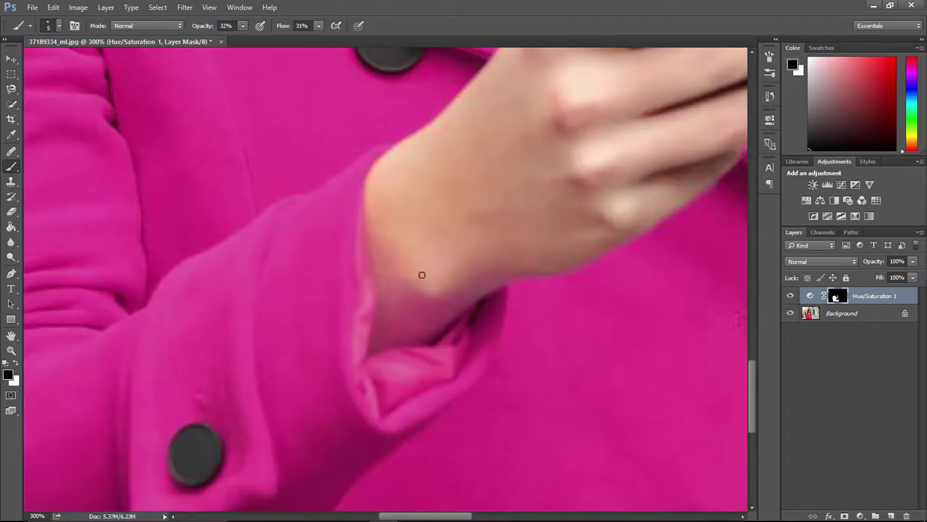
key("ctrl+plus")
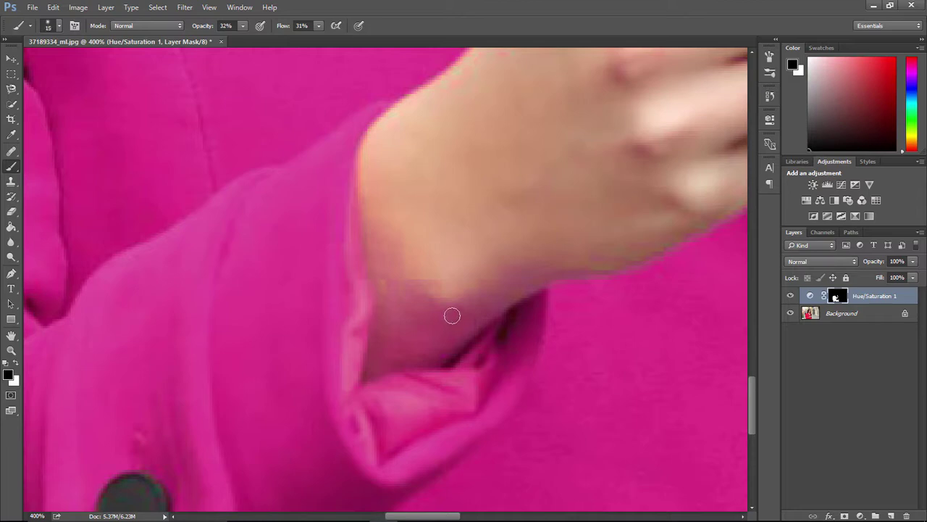
key("bracketright")
mouse_move(452, 316)
left_mouse_down()
mouse_move(410, 317)
mouse_move(404, 305)
mouse_move(394, 370)
mouse_move(412, 335)
left_mouse_up()
Compare the wrist with the original by toggling the adjustment layer, and finish cleaning its mask while reducing the brush to 10 px
left_click(790, 295)
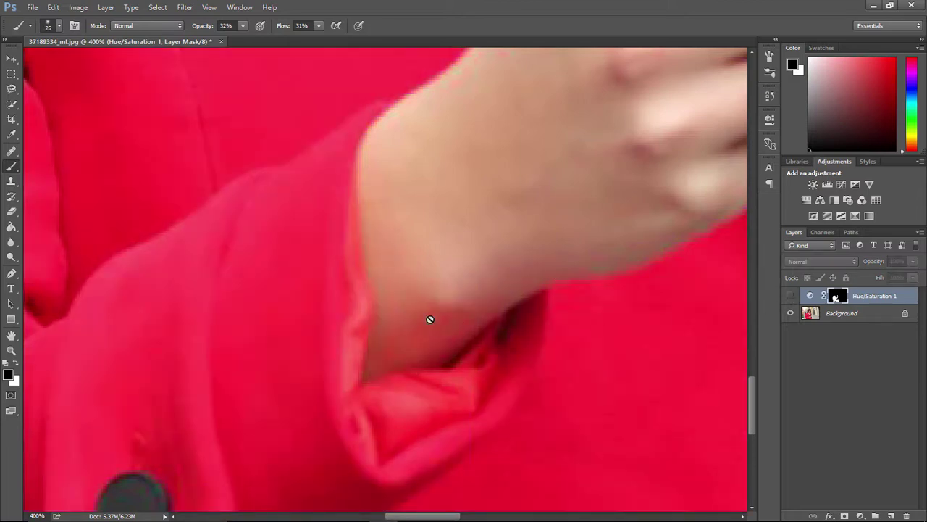
left_click(790, 296)
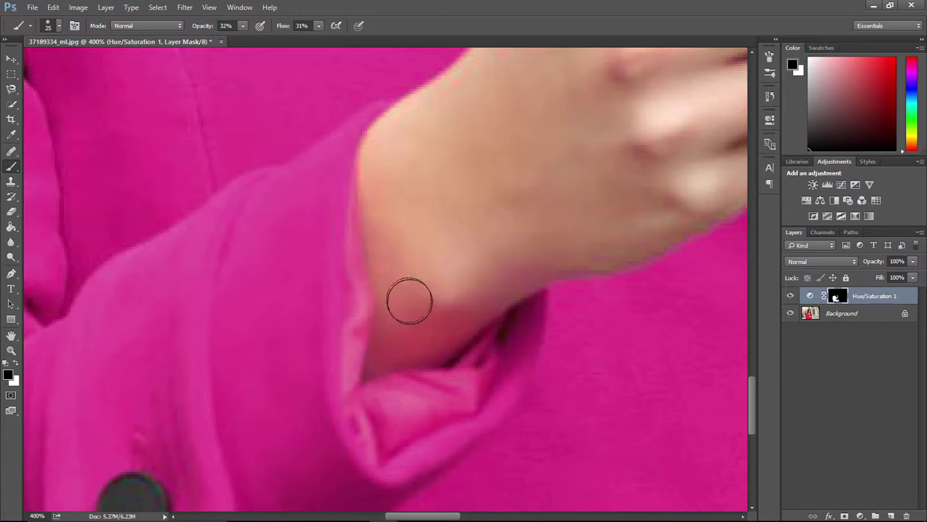
key("bracketleft")
key("bracketleft")
key("bracketleft")
Compare the whole image with the Hue/Saturation layer hidden and shown, leaving the layer visible
key("ctrl+minus")
key("ctrl+minus")
key("ctrl+minus")
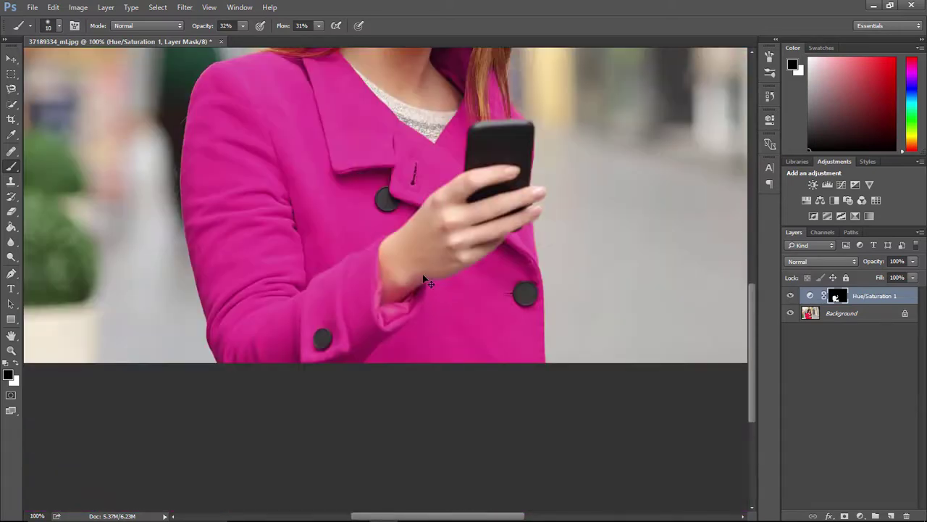
key("ctrl+minus")
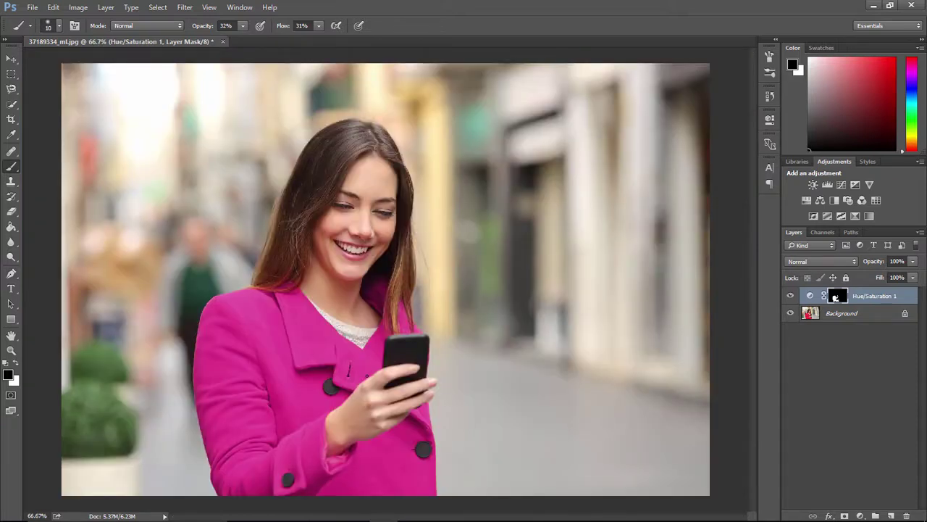
left_click(790, 297)
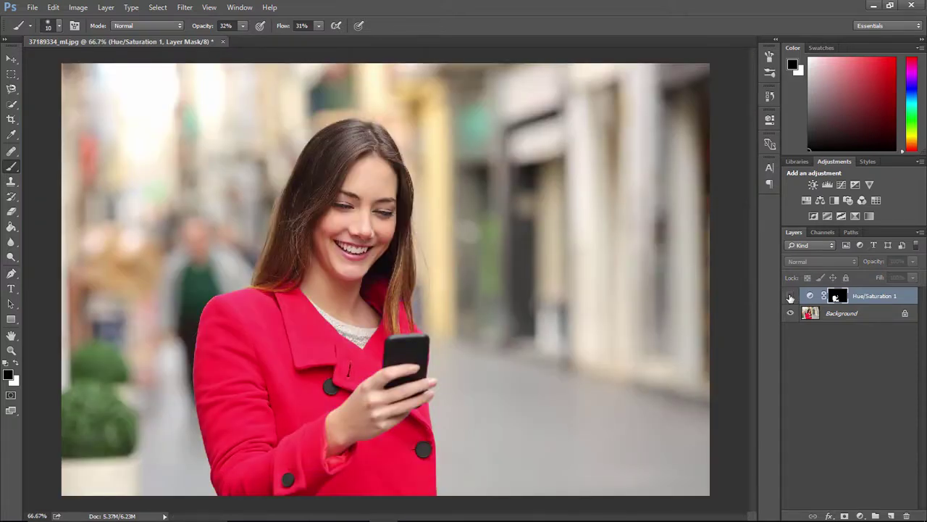
left_click(791, 296)
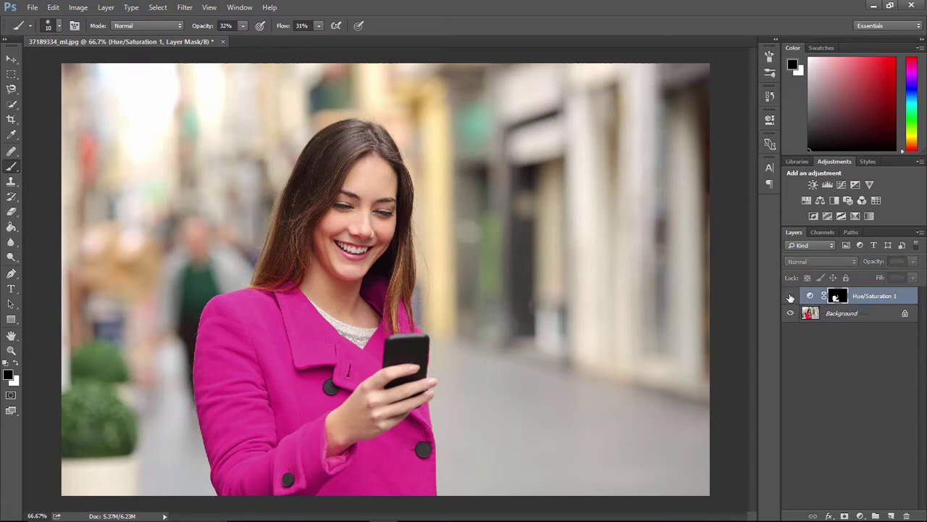
left_click(791, 296)
left_click(791, 296)
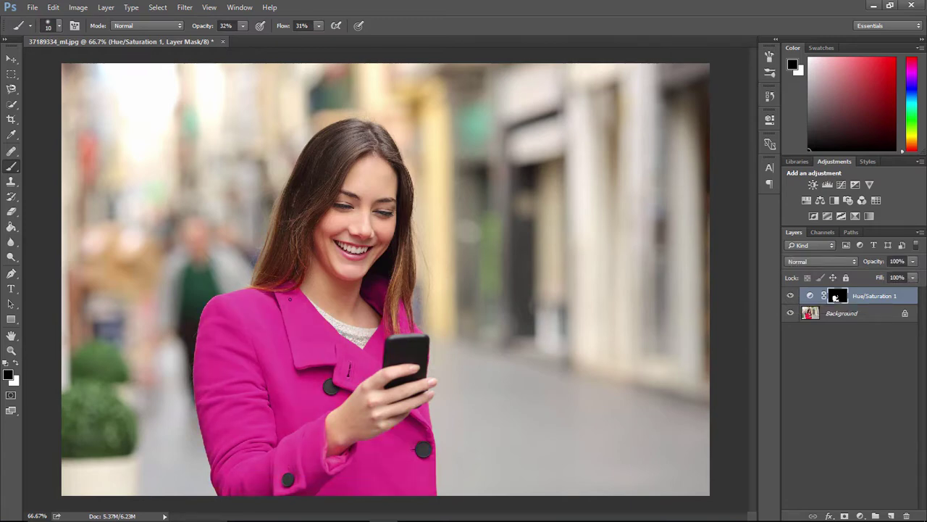
Paint white on the mask over the hair ends on the shoulder with a 10 px brush at 8% opacity and 10% flow
scroll(269, 292, "up", 3)
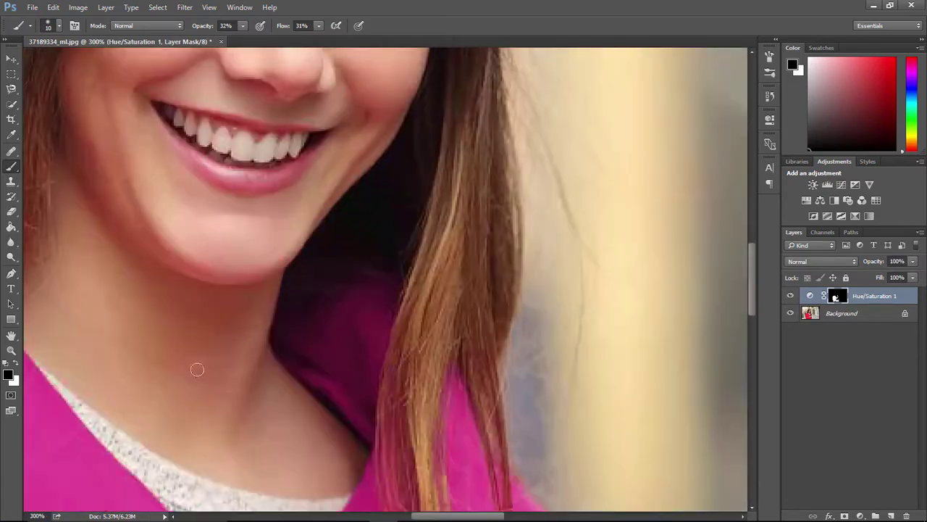
left_click_drag(127, 369, 481, 321)
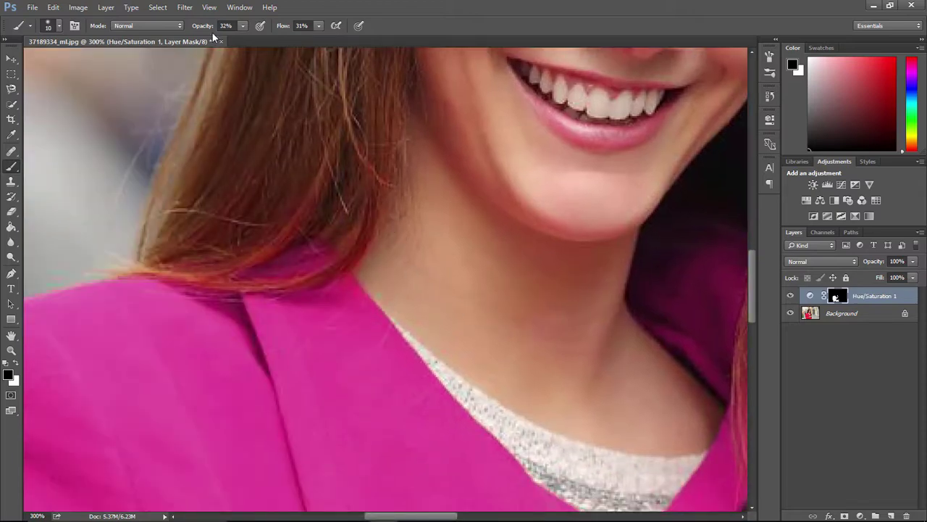
left_click_drag(200, 28, 185, 28)
left_click_drag(283, 27, 268, 27)
key("x")
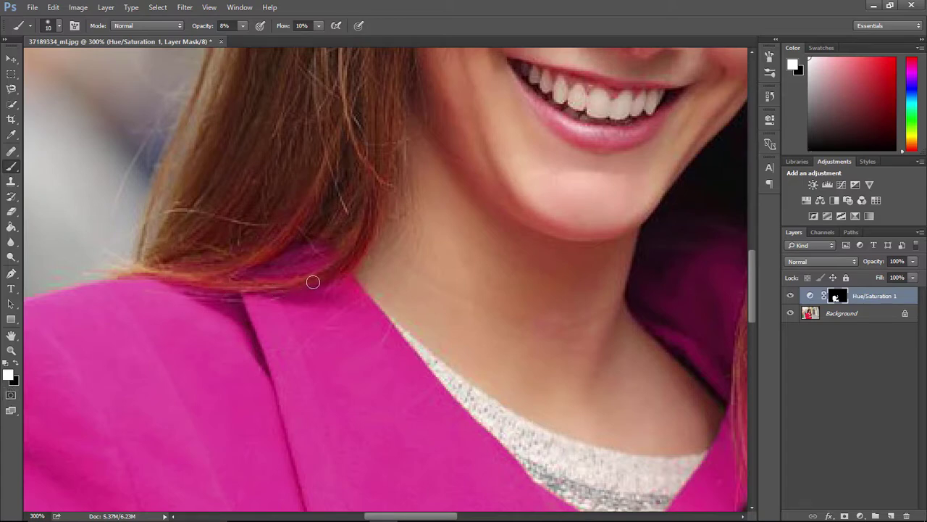
left_click_drag(313, 282, 169, 275)
Fit the whole image in the window and switch to the Move tool
key("ctrl+minus")
key("ctrl+minus")
key("ctrl+minus")
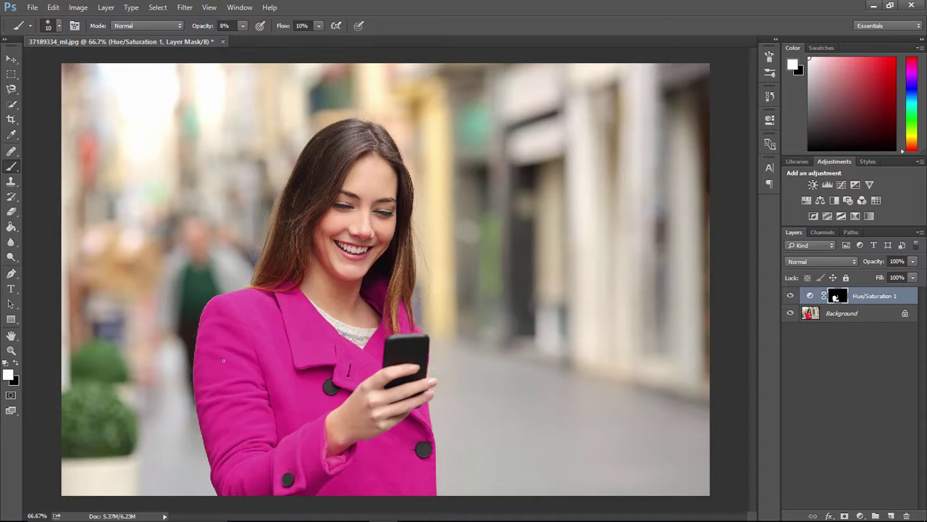
key("ctrl+0")
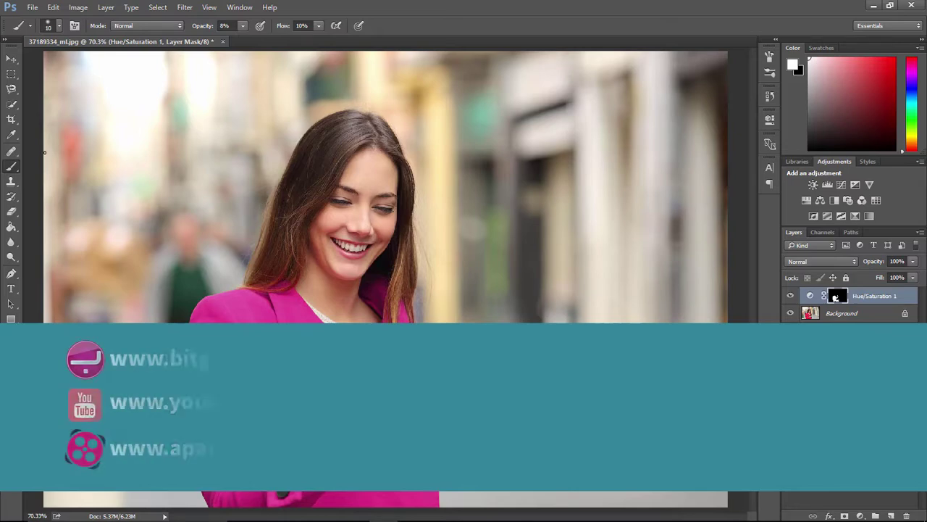
key("v")
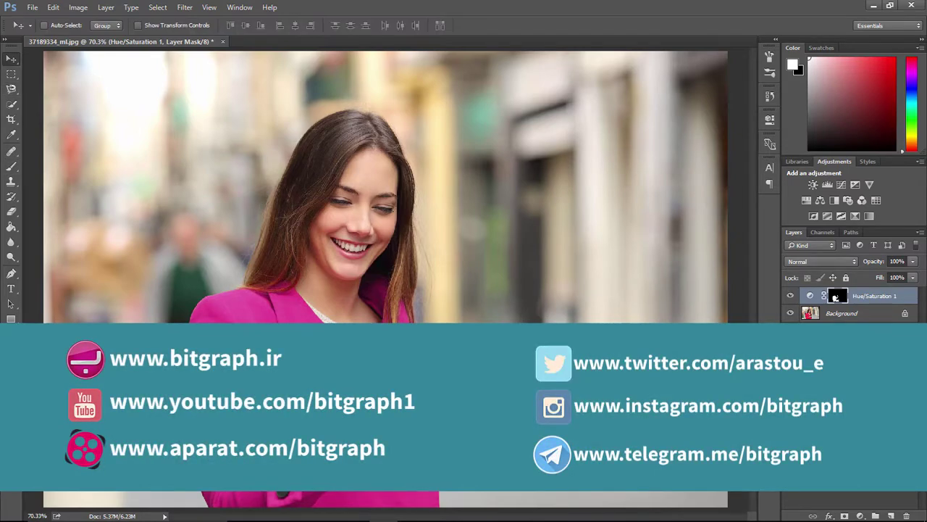